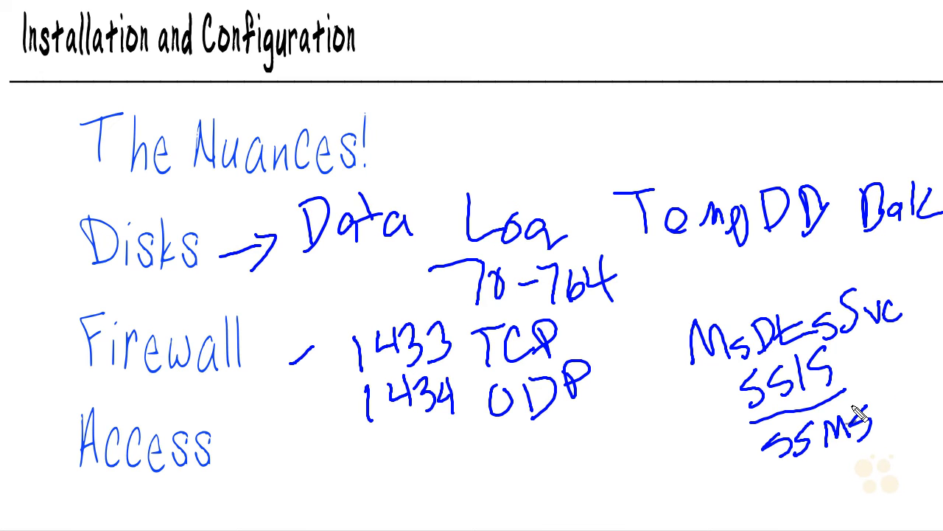
Step: Handwrite '~ SSIS? Local Admin' after the Access line on the whiteboard
drag(230, 471, 277, 484)
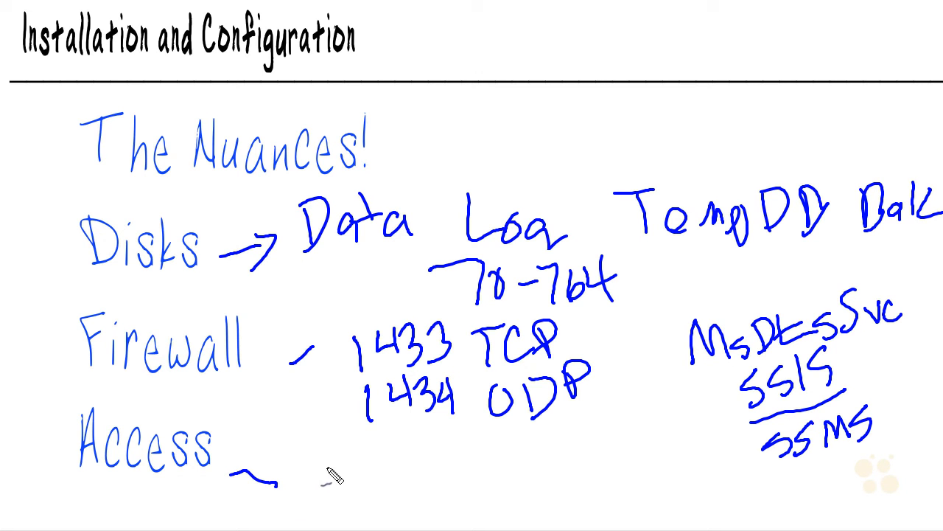
drag(332, 470, 319, 498)
drag(361, 471, 345, 500)
drag(375, 451, 370, 496)
drag(402, 466, 379, 492)
mouse_move(403, 453)
mouse_down()
mouse_move(427, 444)
mouse_move(422, 472)
mouse_move(479, 502)
mouse_move(498, 481)
mouse_move(564, 479)
mouse_move(594, 493)
mouse_move(605, 482)
mouse_move(649, 501)
mouse_move(681, 489)
mouse_move(701, 501)
mouse_up()
click(423, 489)
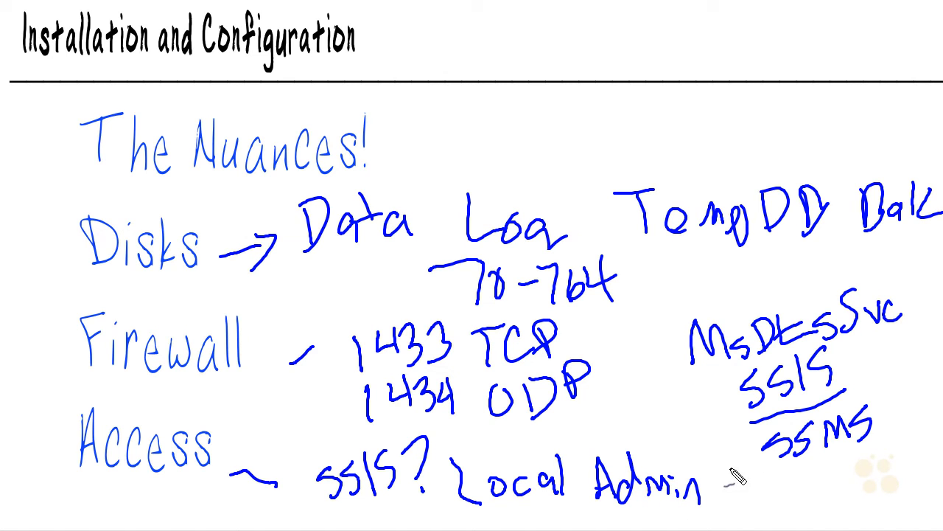
mouse_move(748, 478)
mouse_down()
mouse_move(772, 498)
mouse_move(803, 492)
mouse_move(820, 501)
mouse_move(846, 486)
mouse_move(820, 498)
mouse_move(866, 488)
mouse_move(927, 495)
mouse_move(936, 483)
mouse_up()
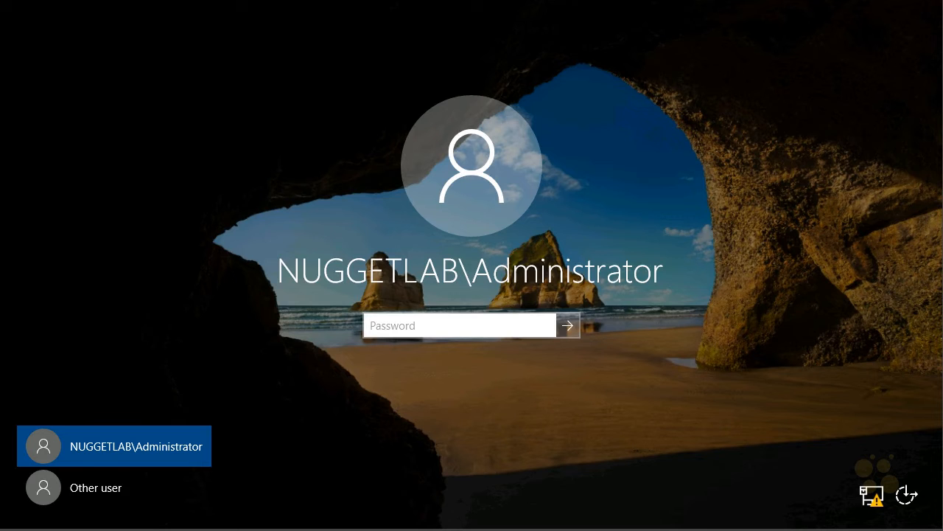
Step: Sign in to the server with the administrator password and close Server Manager
text(••••••••)
click(571, 328)
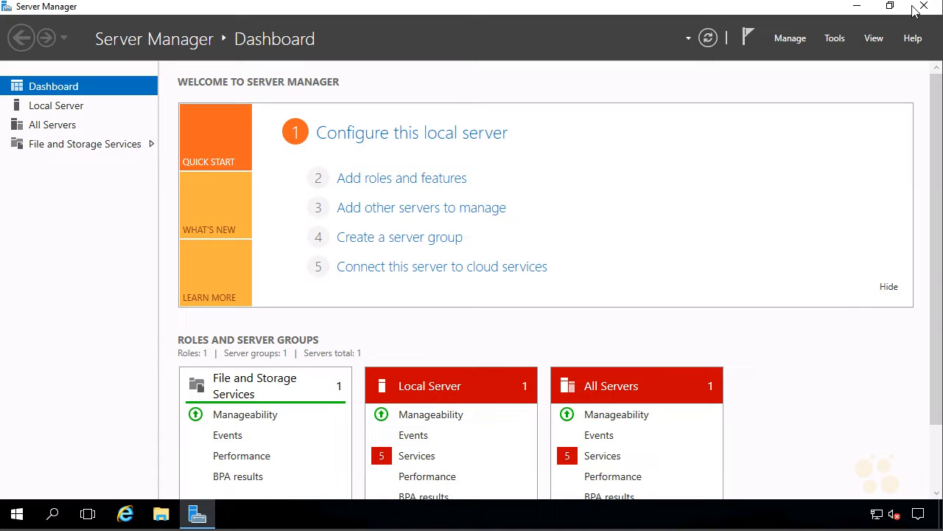
click(921, 9)
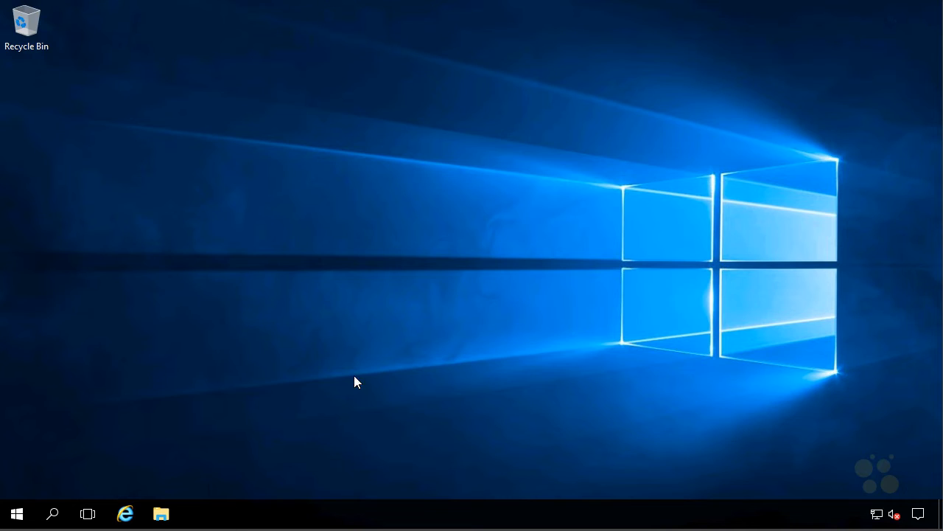
Step: Open C:\Staging in a maximized File Explorer and auto-fit the Name column
click(171, 513)
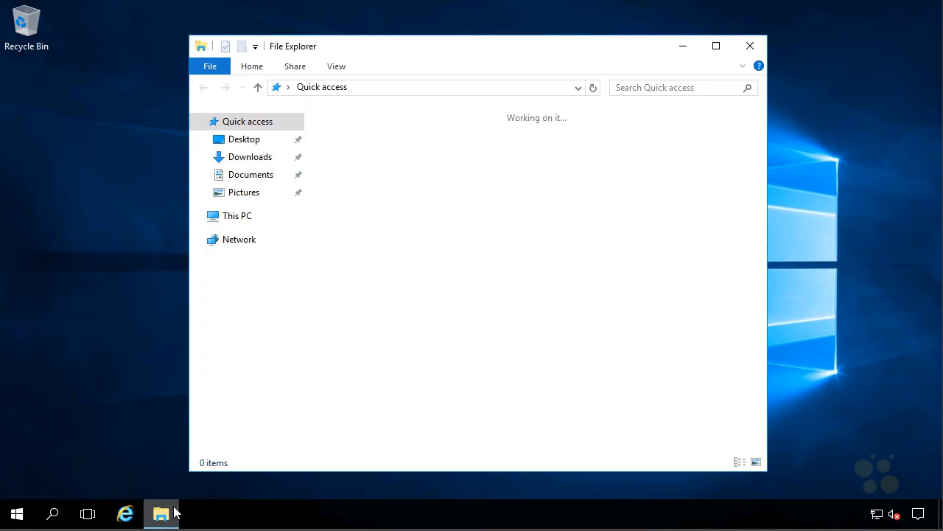
click(715, 44)
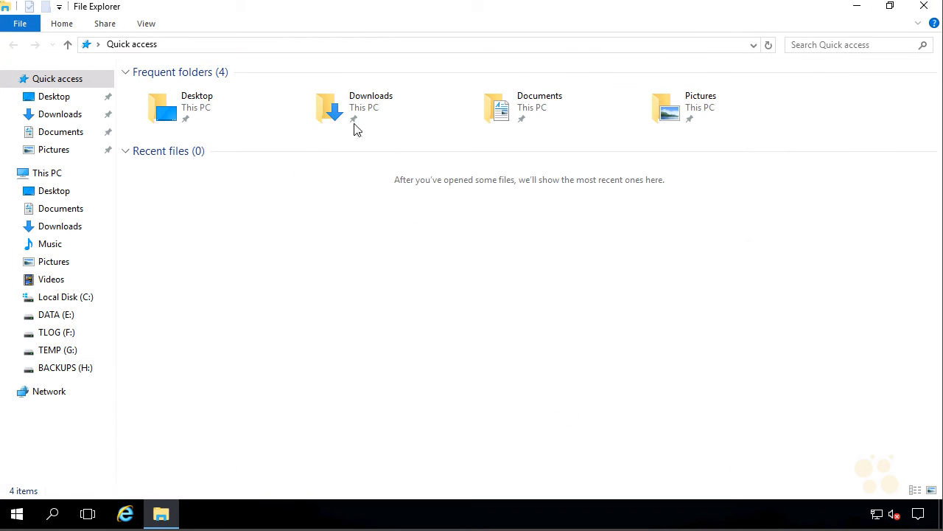
click(87, 297)
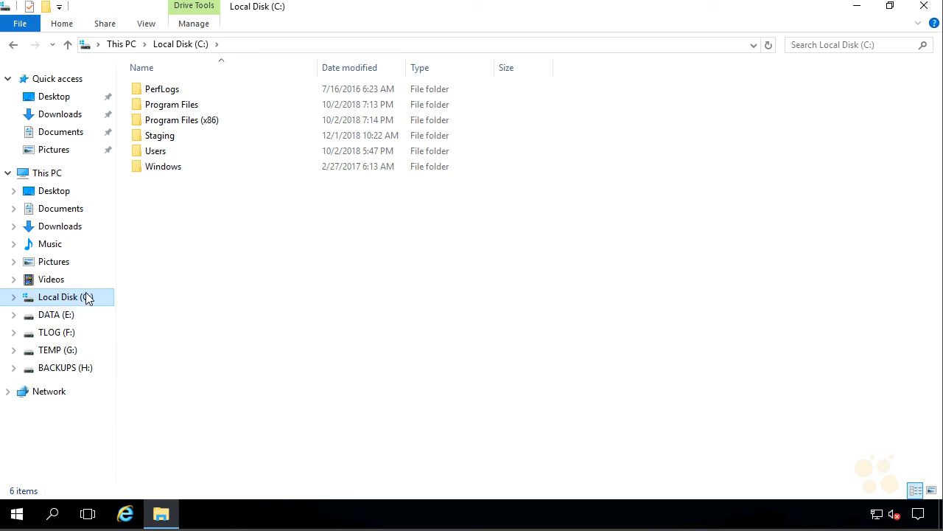
click(211, 142)
double_click(211, 142)
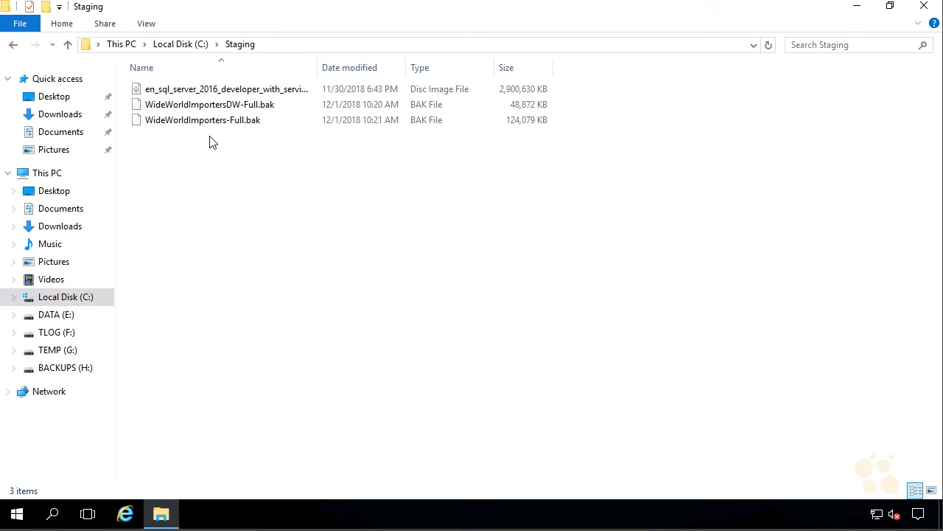
double_click(318, 70)
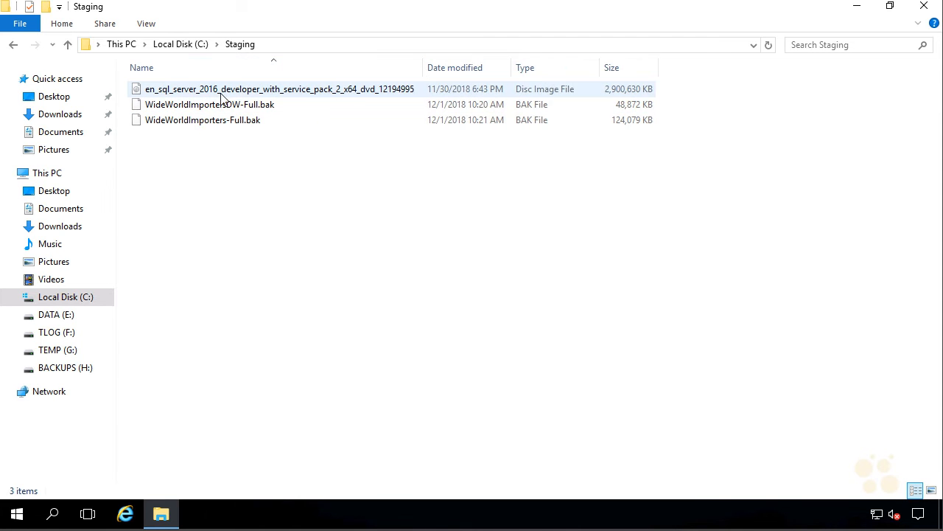
Step: Mount the SQL Server 2016 ISO as drive I: and run setup.exe as administrator
right_click(284, 91)
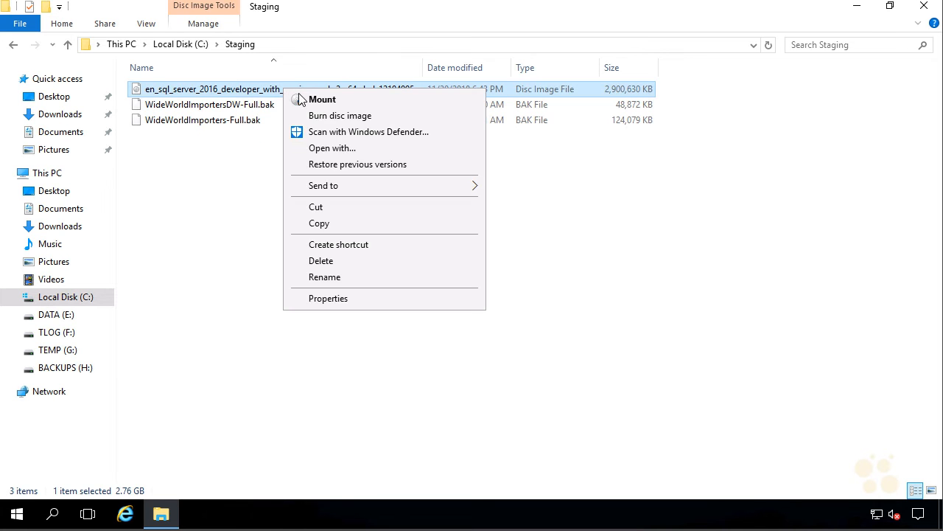
click(321, 99)
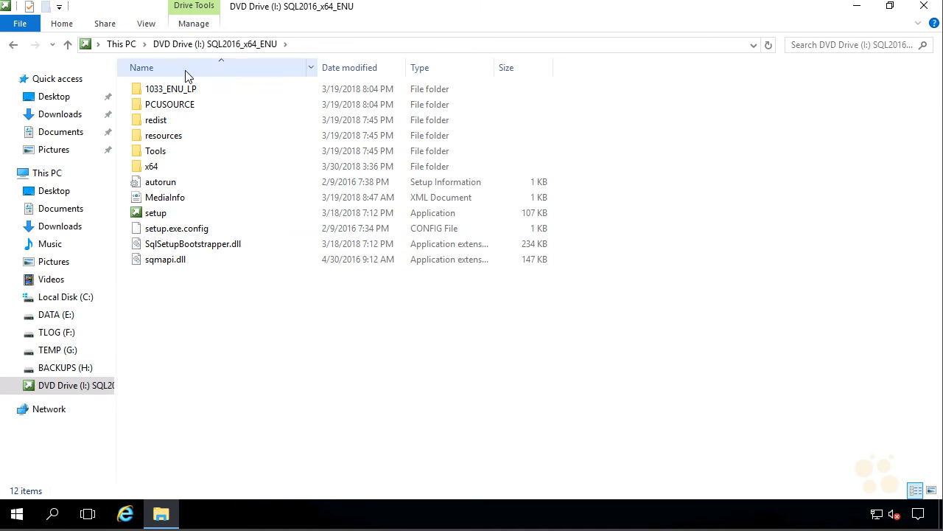
right_click(165, 213)
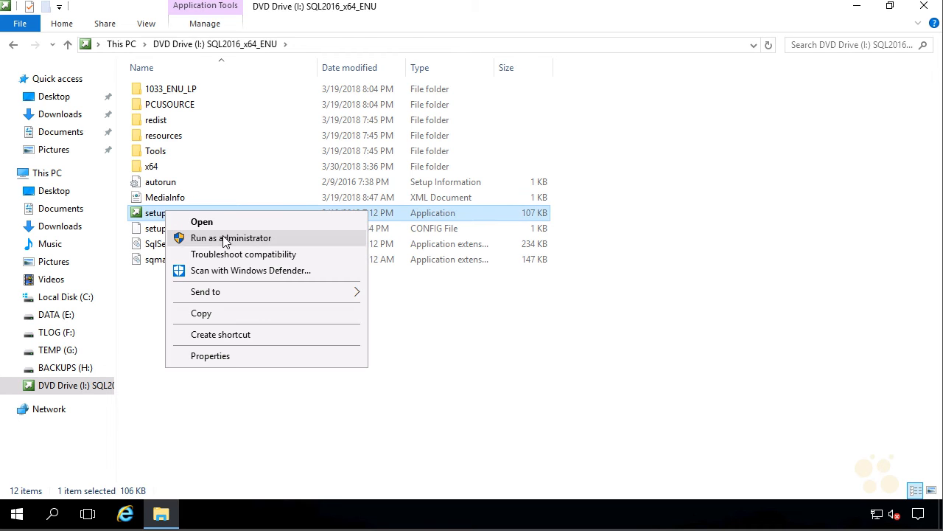
click(226, 239)
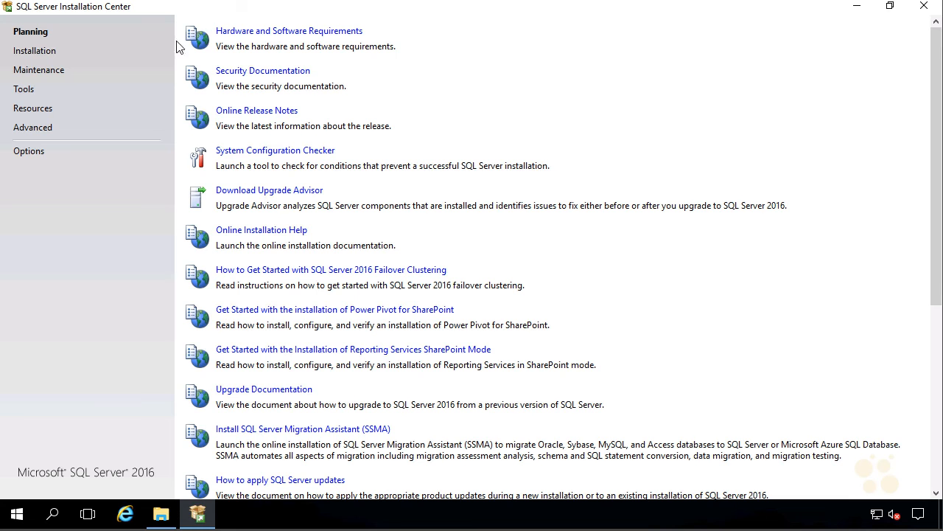
Step: Start a new SQL Server stand-alone installation from the Installation page
click(32, 56)
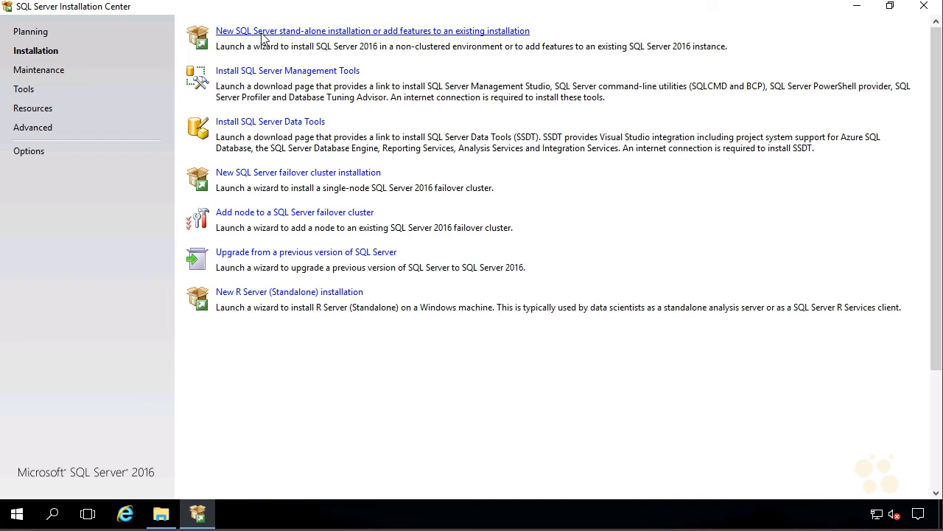
click(313, 36)
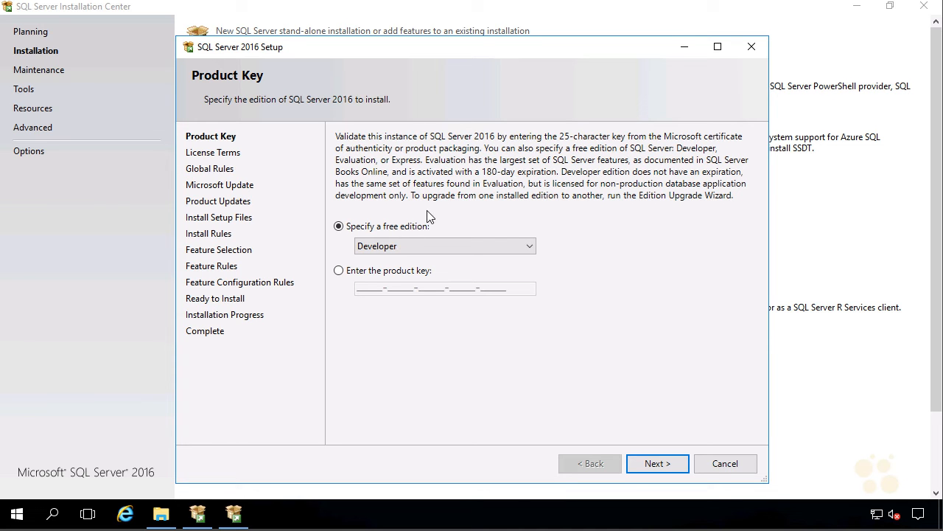
Step: Keep Developer edition, accept the license terms, and continue past the update and install-rule pages
click(652, 463)
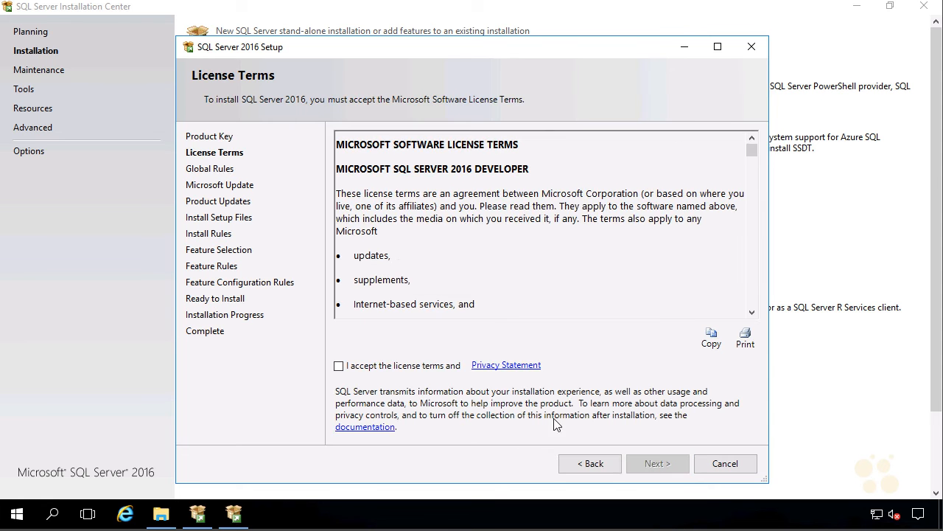
click(402, 366)
click(647, 463)
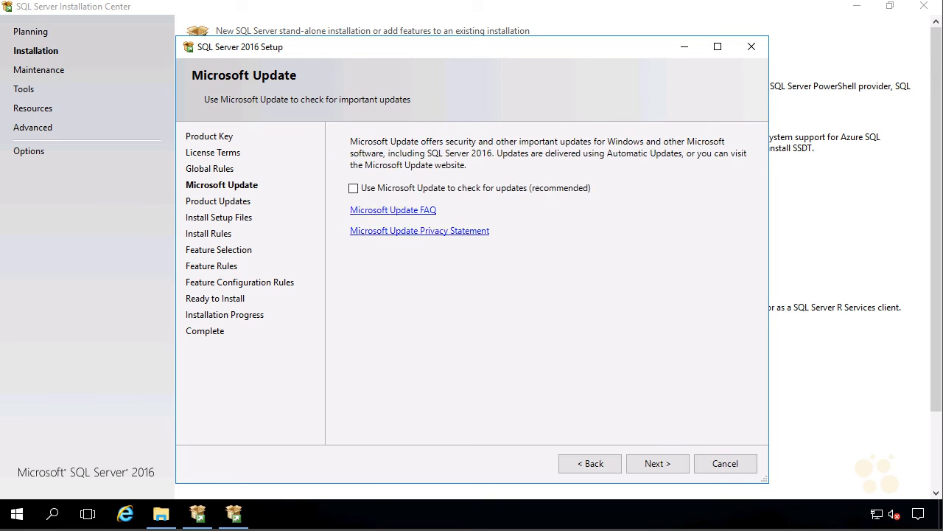
click(671, 470)
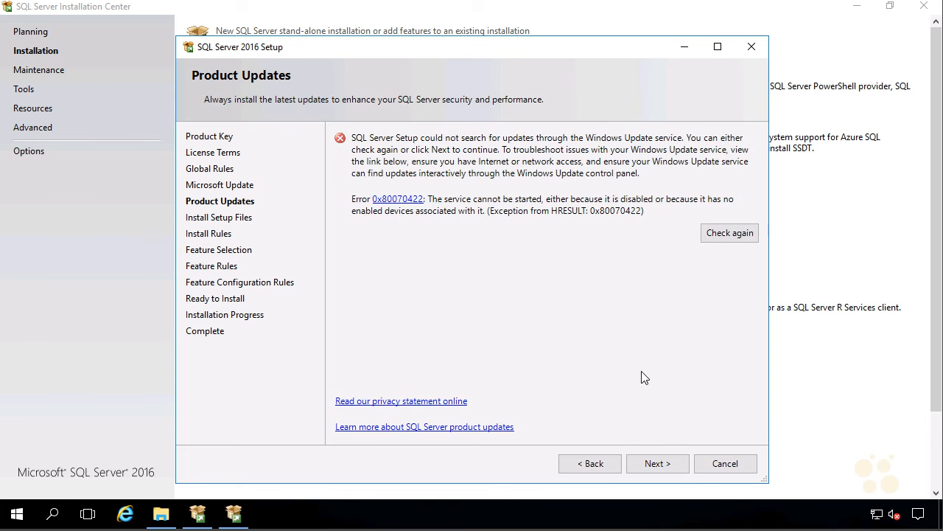
click(659, 465)
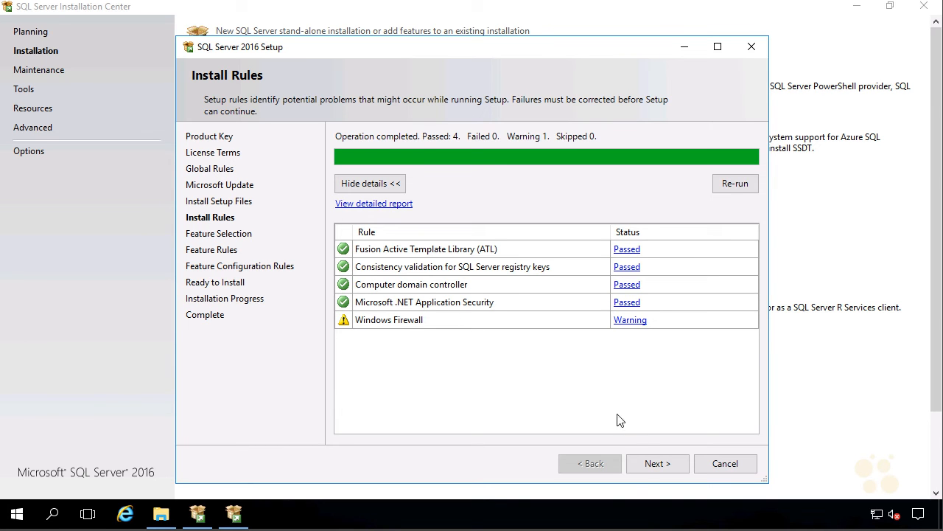
click(650, 465)
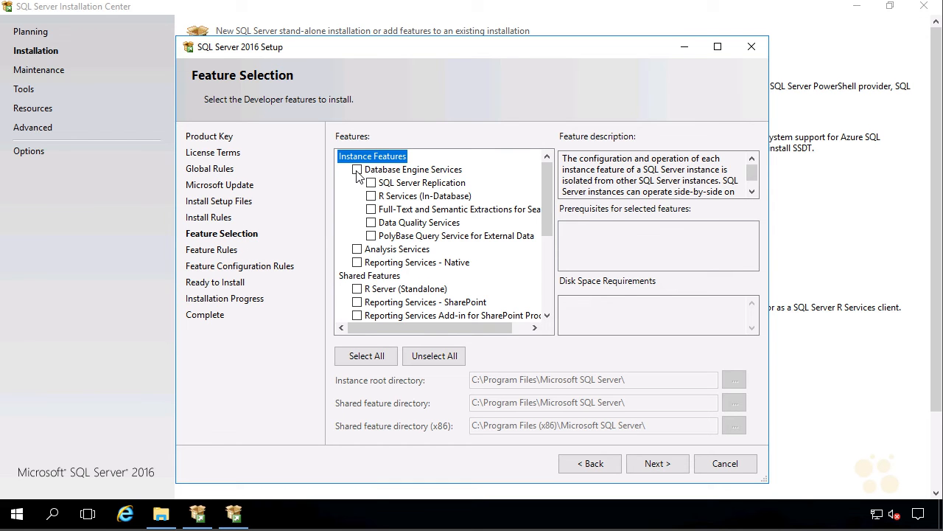
Step: Select Database Engine, Full-Text, Data Quality, Analysis, Integration Services and Data Quality Client features
click(358, 170)
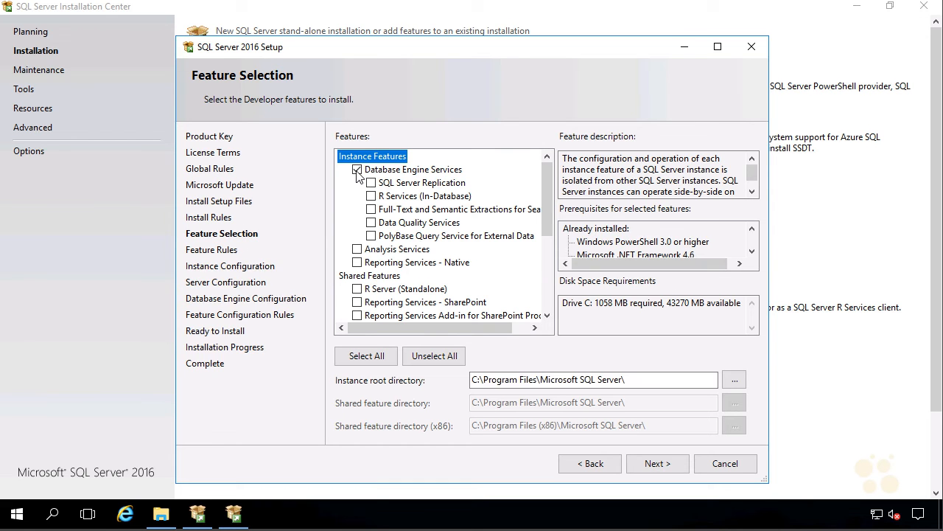
click(371, 210)
click(372, 224)
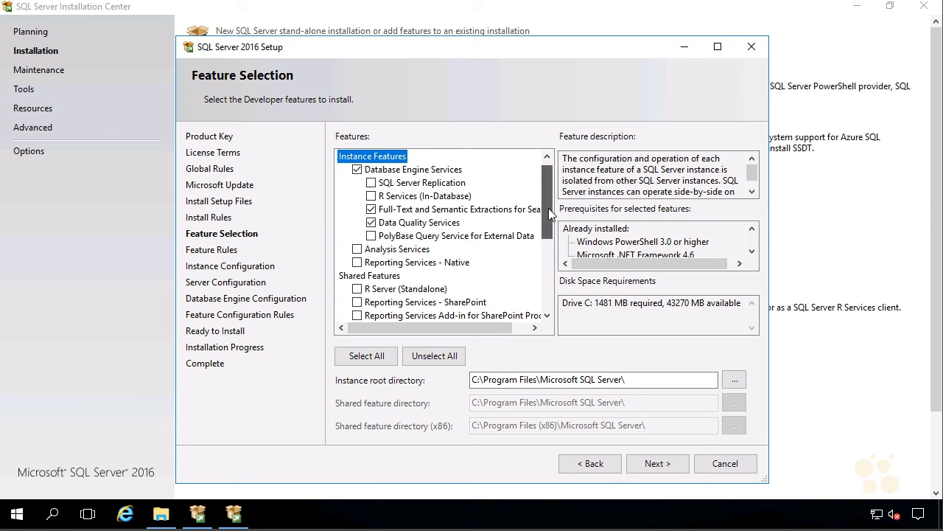
scroll(549, 213, down, 1)
click(358, 236)
drag(547, 224, 550, 262)
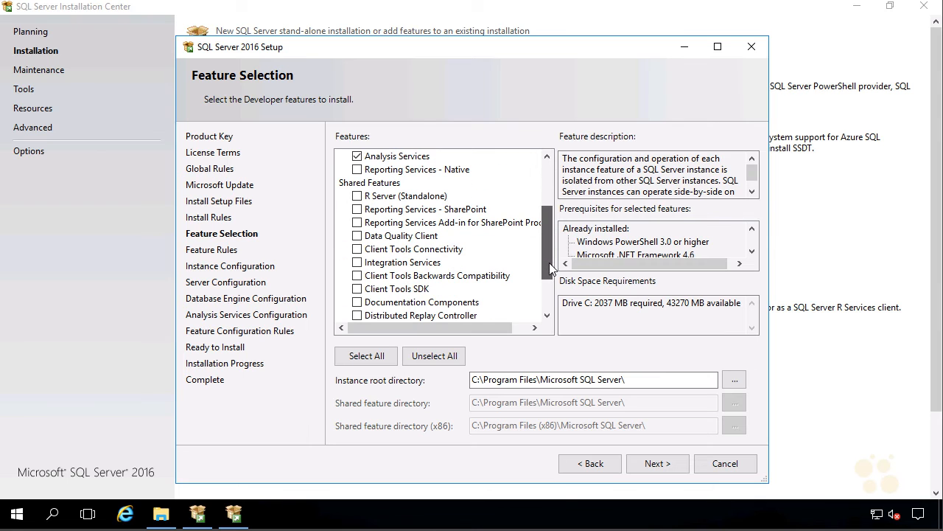
click(358, 262)
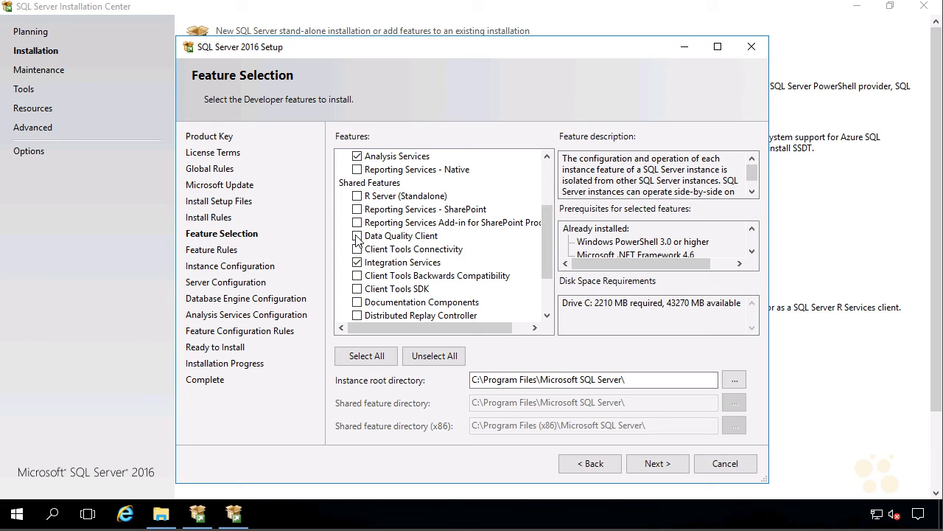
click(357, 236)
scroll(357, 237, down, 1)
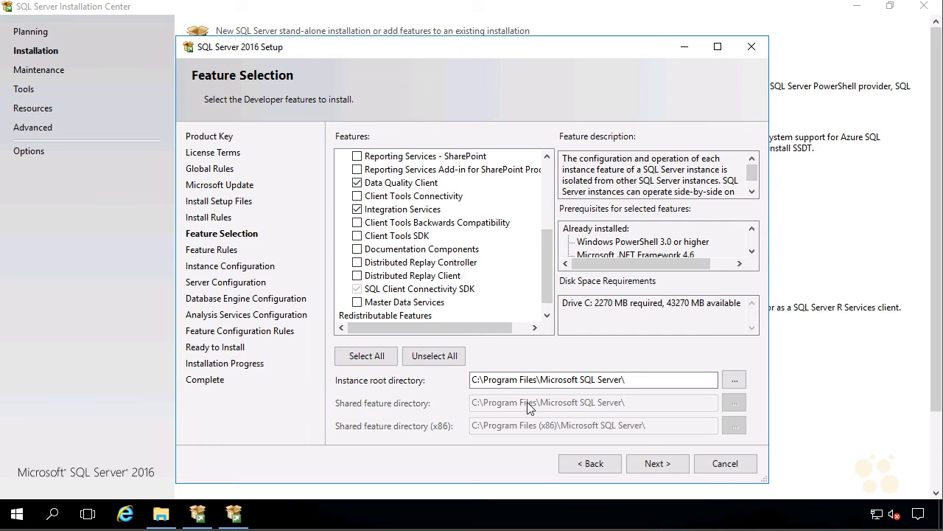
click(654, 464)
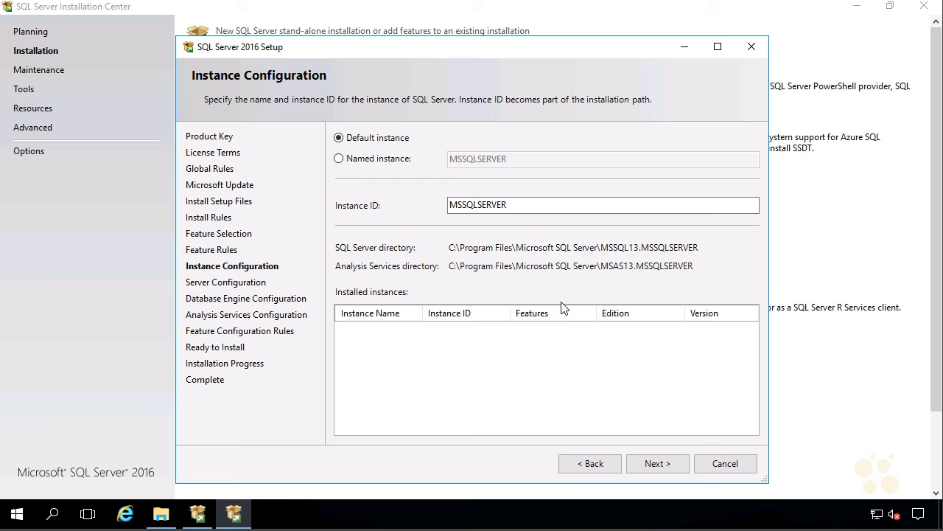
Step: Keep the default instance and the default service accounts on Server Configuration
click(658, 464)
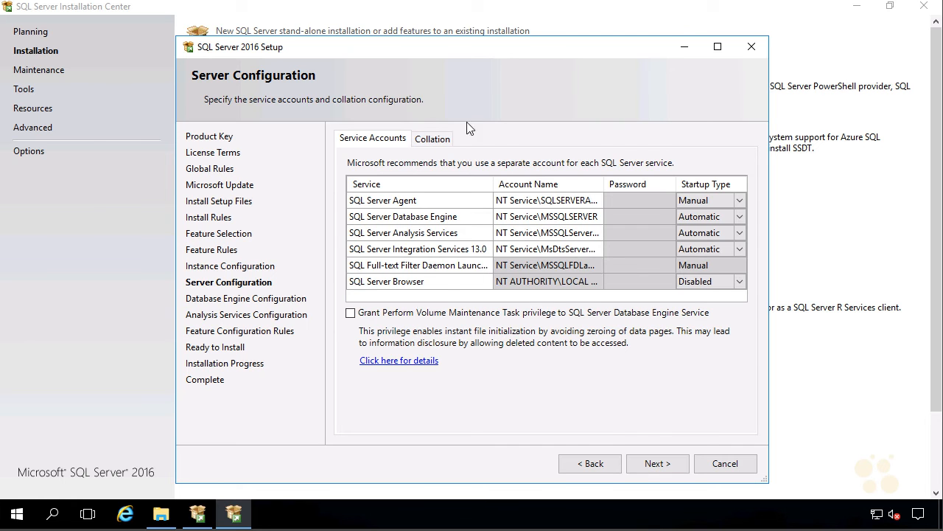
click(571, 248)
click(564, 199)
click(513, 234)
click(513, 289)
click(565, 250)
click(656, 463)
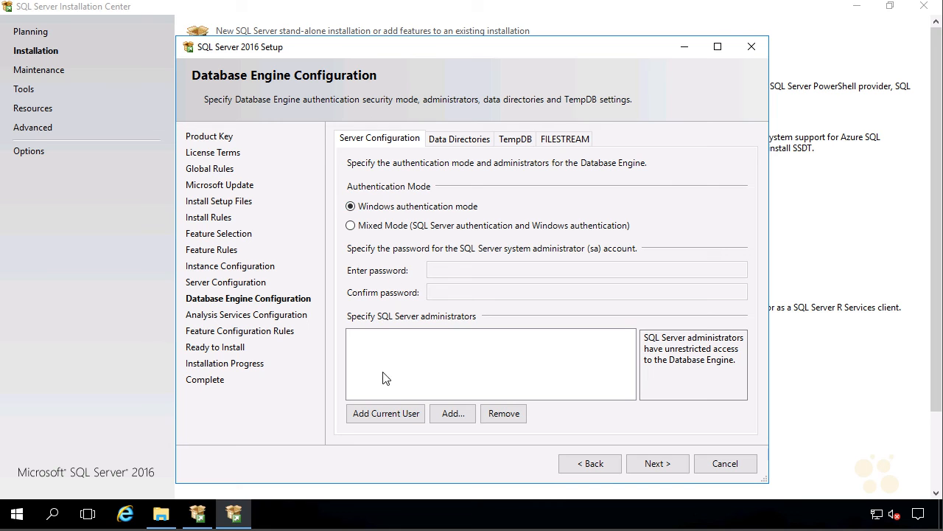
Step: Add the current Administrator and a second domain user account as SQL Server administrators
click(392, 421)
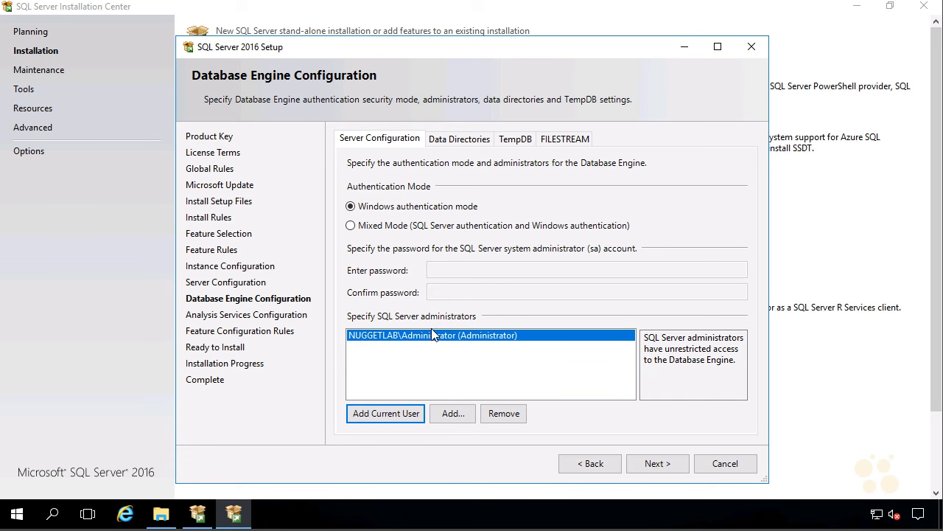
click(452, 414)
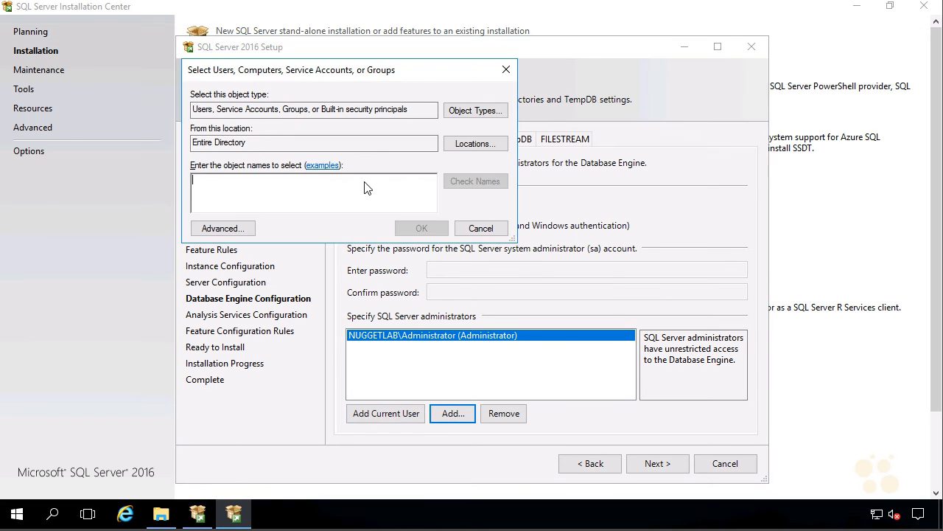
text(cbtuser)
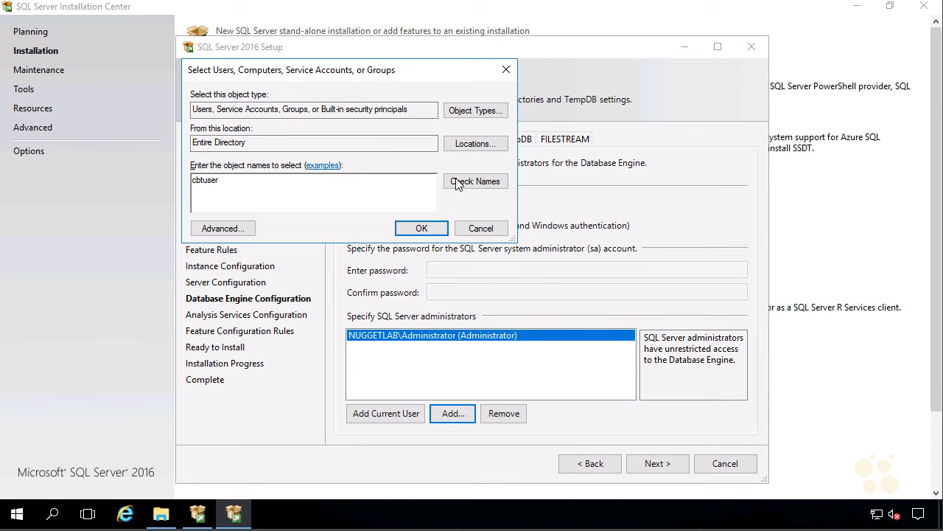
click(480, 227)
click(453, 414)
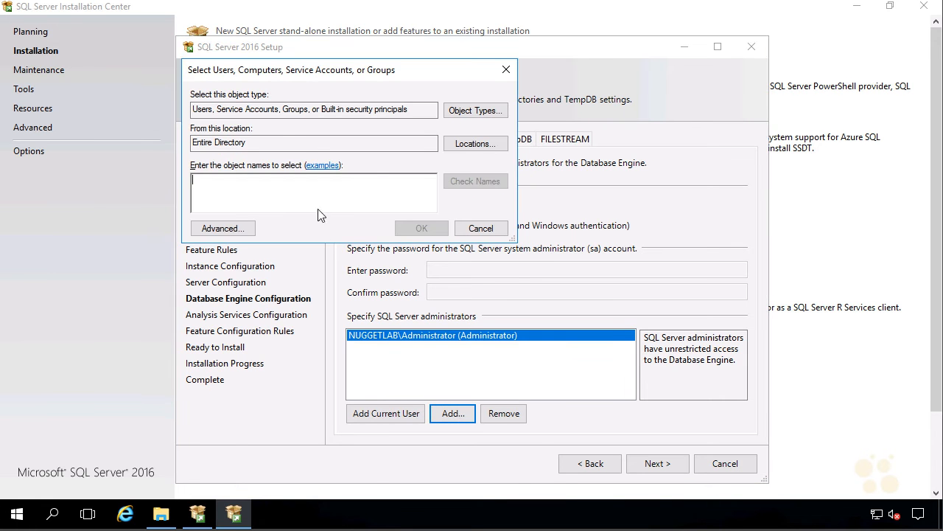
text(c)
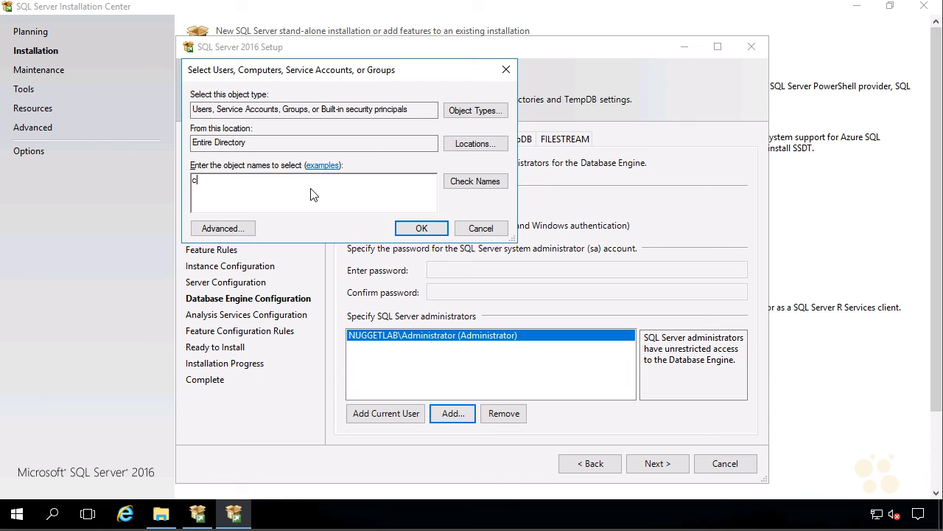
text(btuser)
click(454, 181)
click(421, 229)
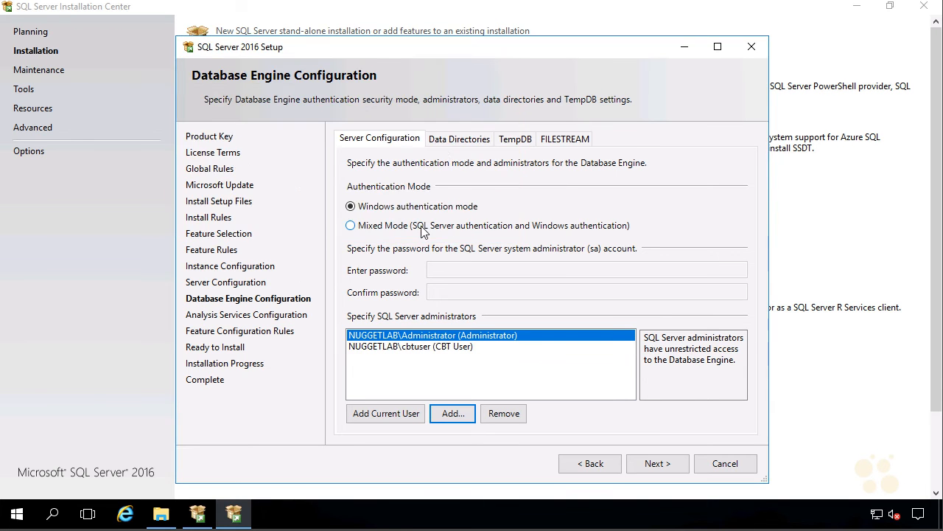
click(446, 142)
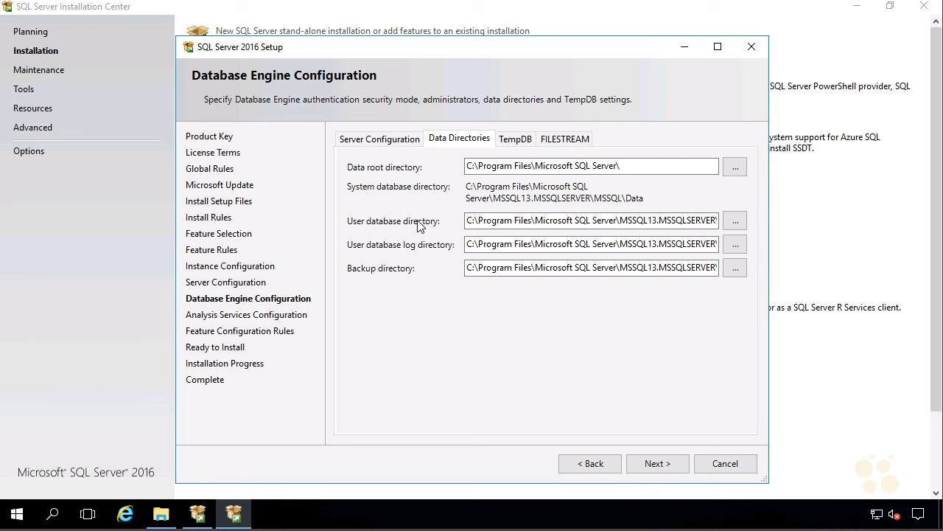
Step: Create E:\Databases and set it as the user database directory
click(733, 221)
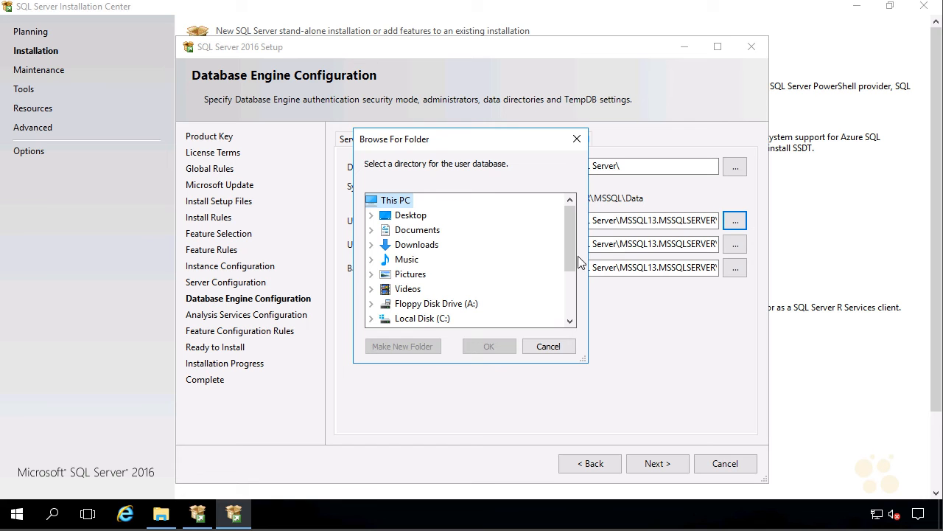
drag(573, 254, 569, 295)
click(405, 262)
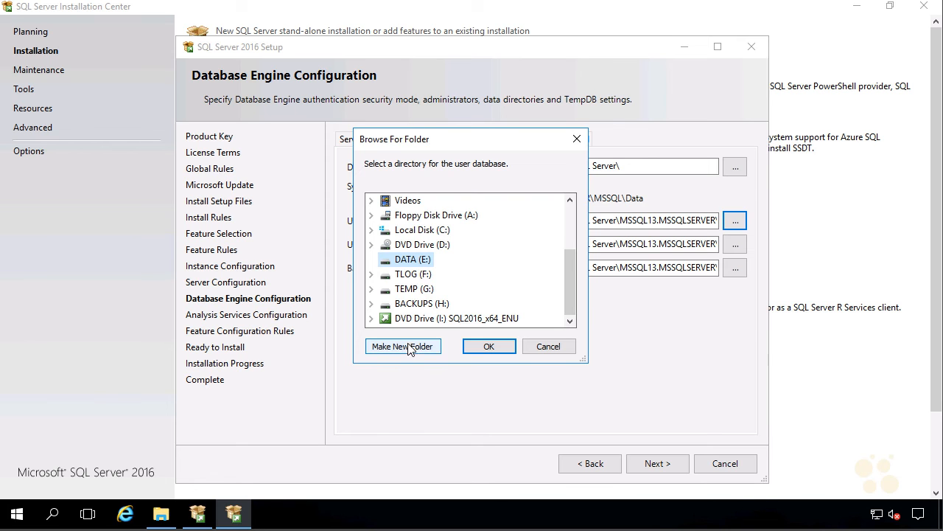
click(408, 346)
text(Databases)
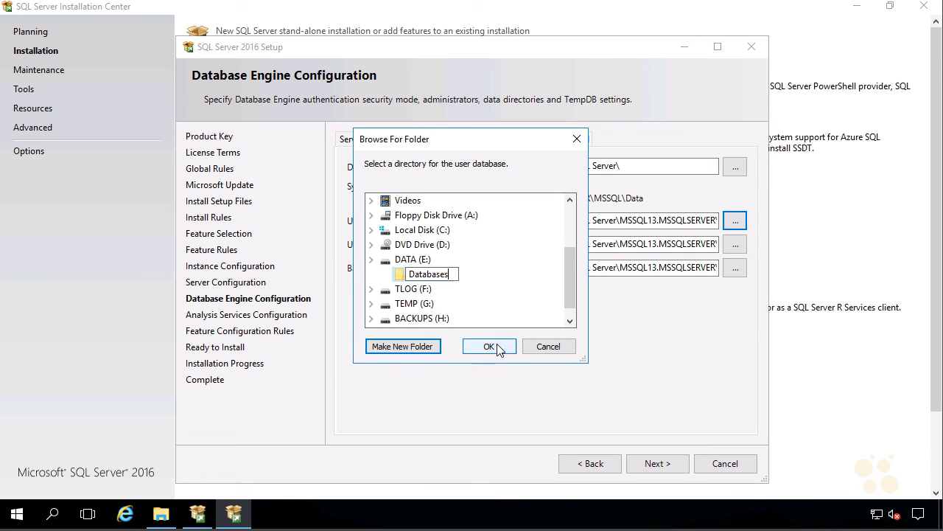
click(495, 348)
click(735, 221)
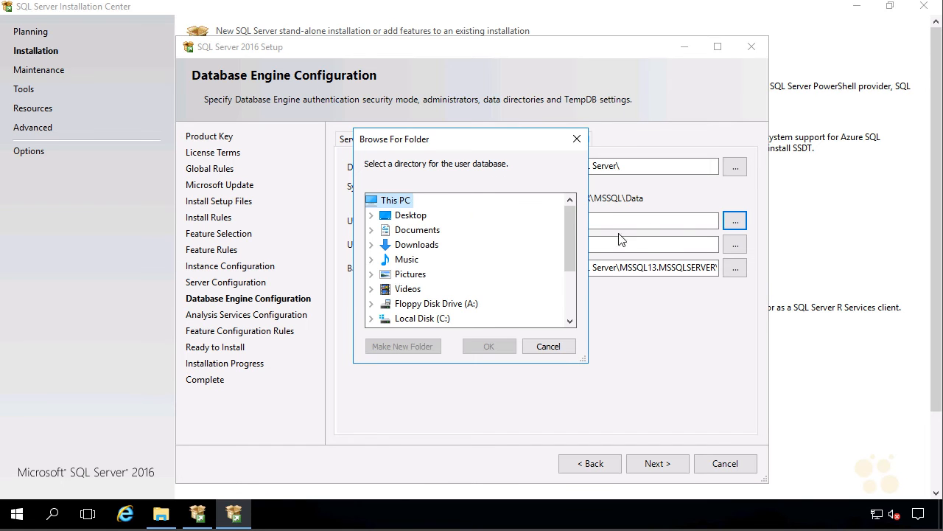
scroll(442, 289, down, 2)
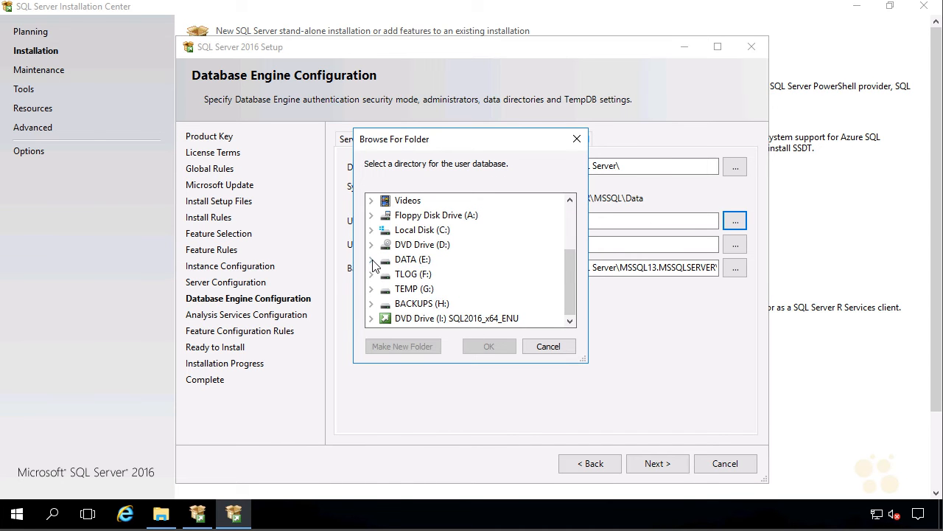
click(372, 261)
click(426, 274)
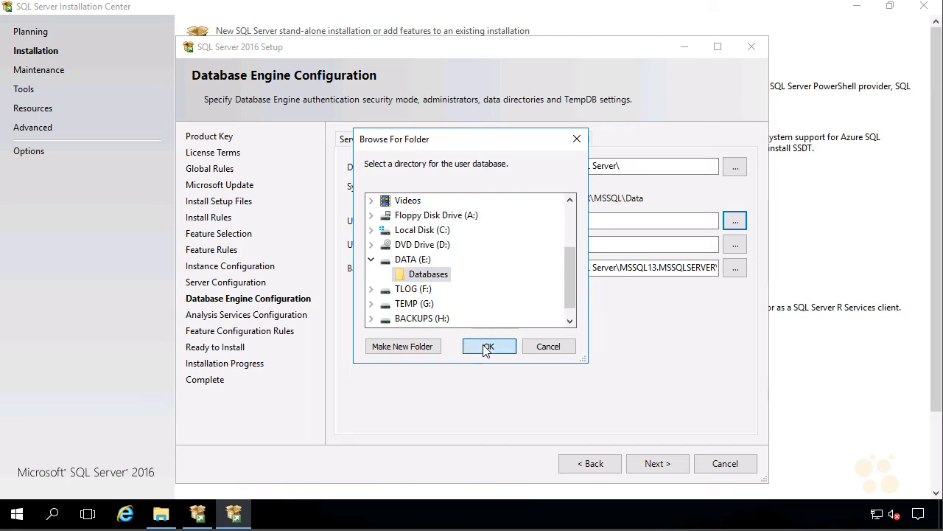
click(486, 347)
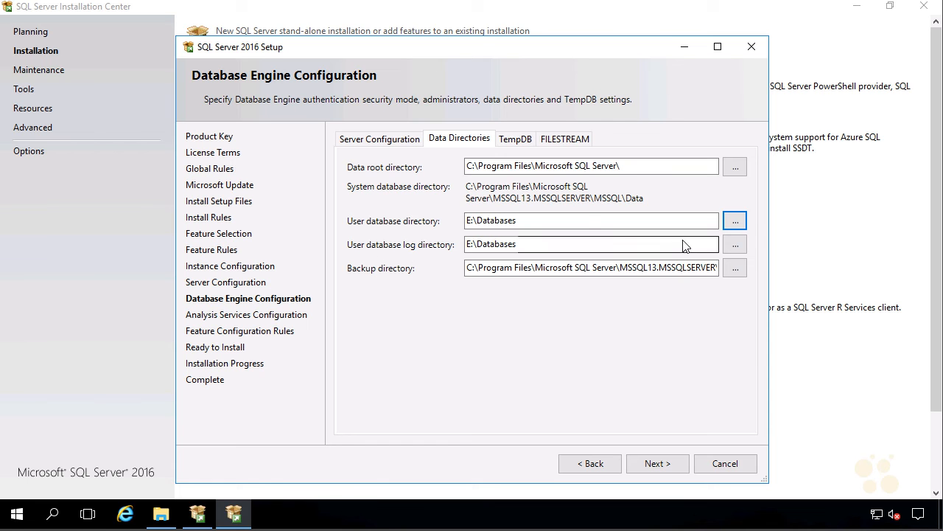
Step: Create F:\TLOGS and set it as the user database log directory
click(729, 244)
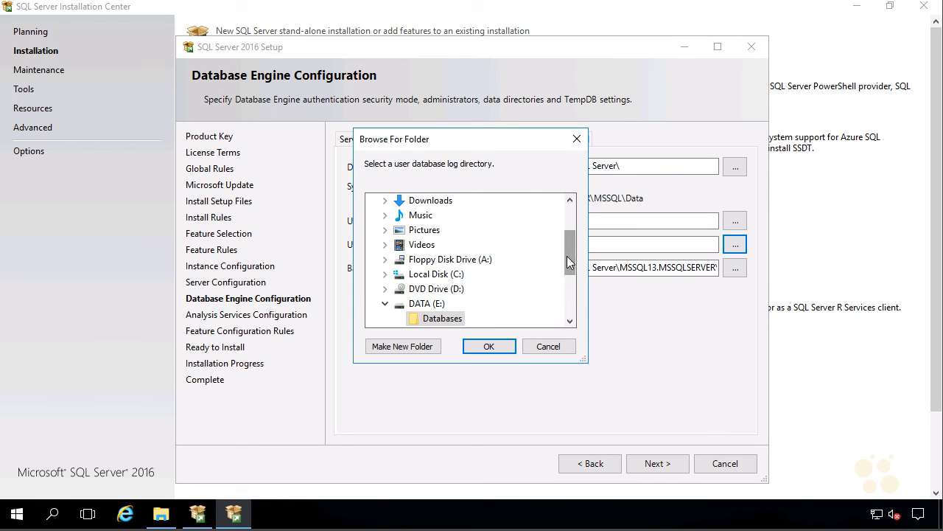
scroll(567, 256, down, 3)
click(394, 233)
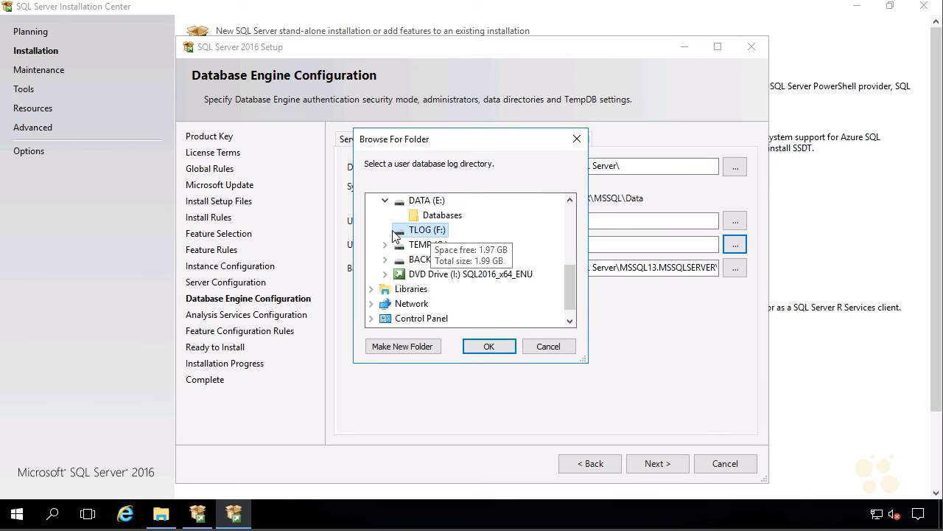
click(416, 348)
text(TLOGS)
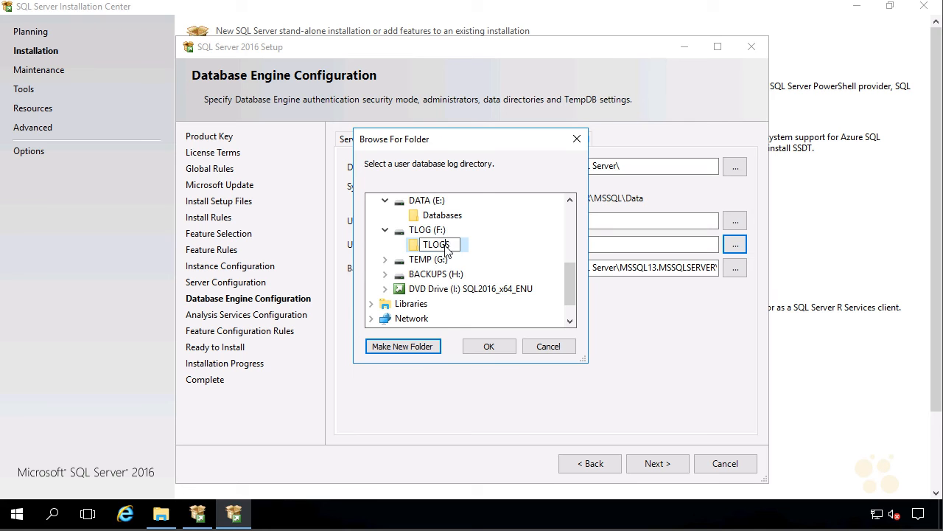
key(Return)
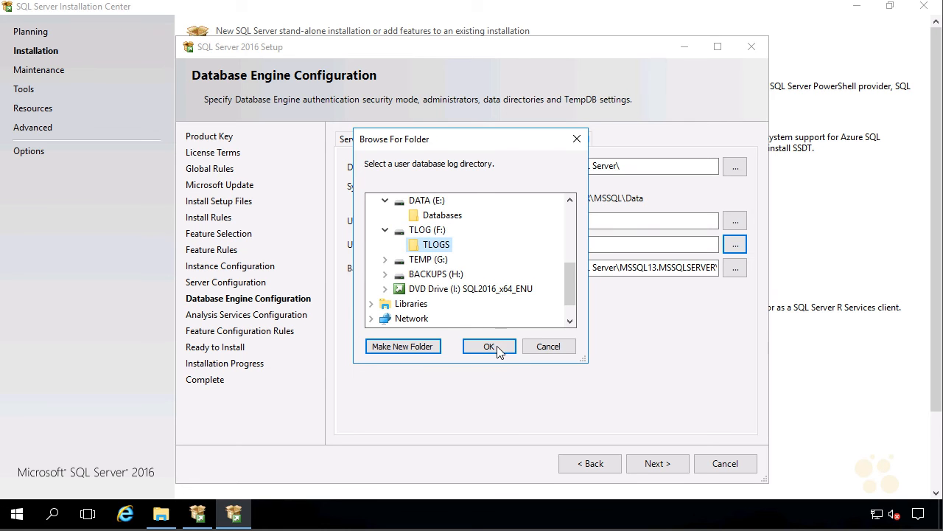
click(489, 347)
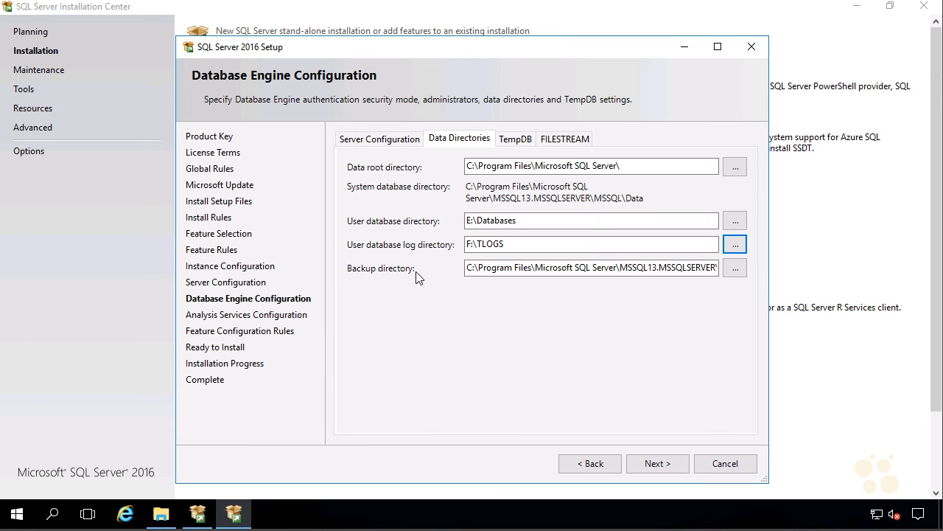
Step: Create H:\BAKs and set it as the backup directory
click(734, 268)
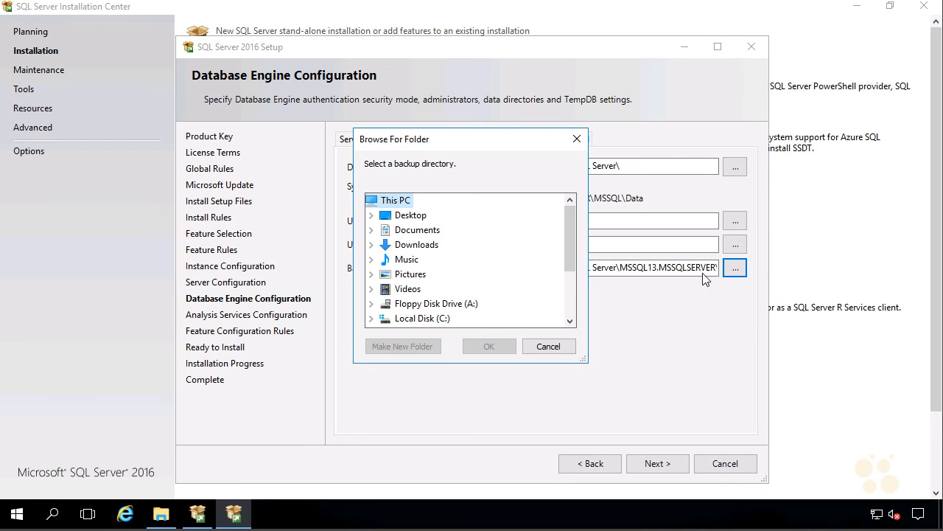
drag(567, 260, 567, 311)
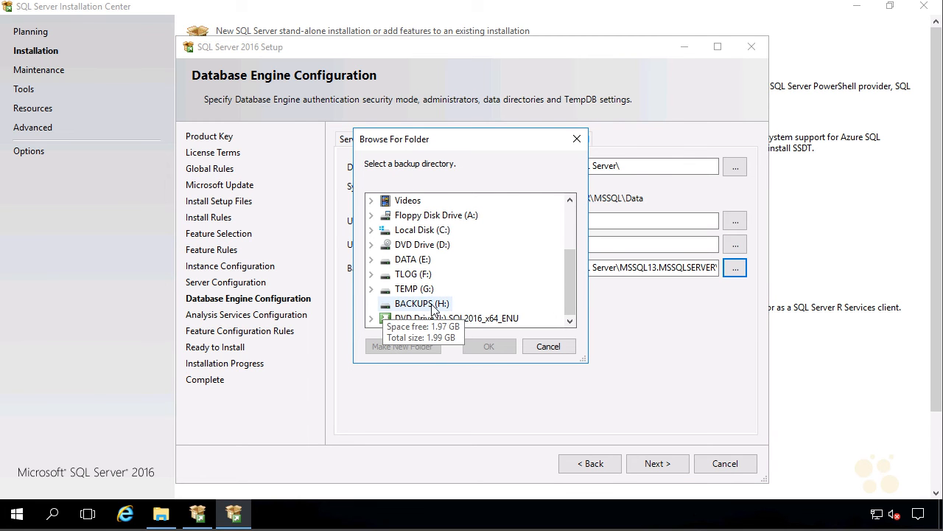
click(429, 305)
click(415, 347)
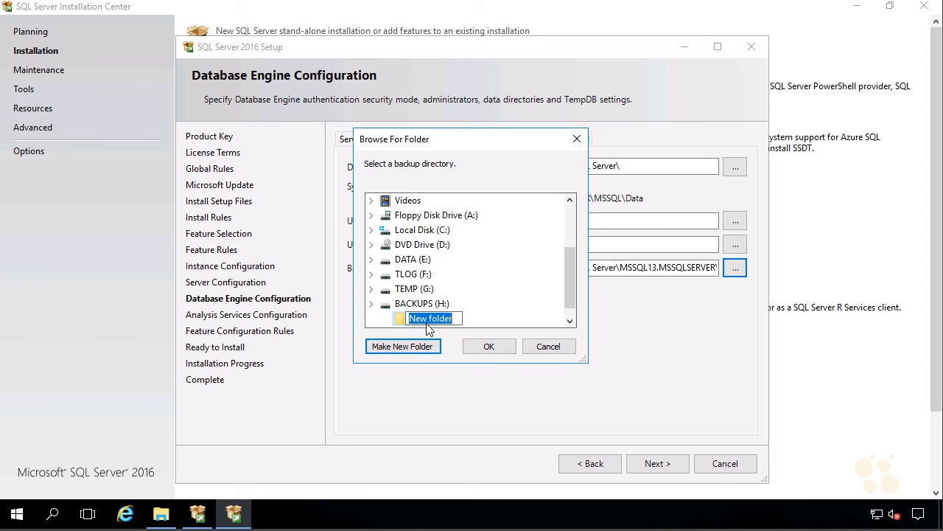
text(BAKs)
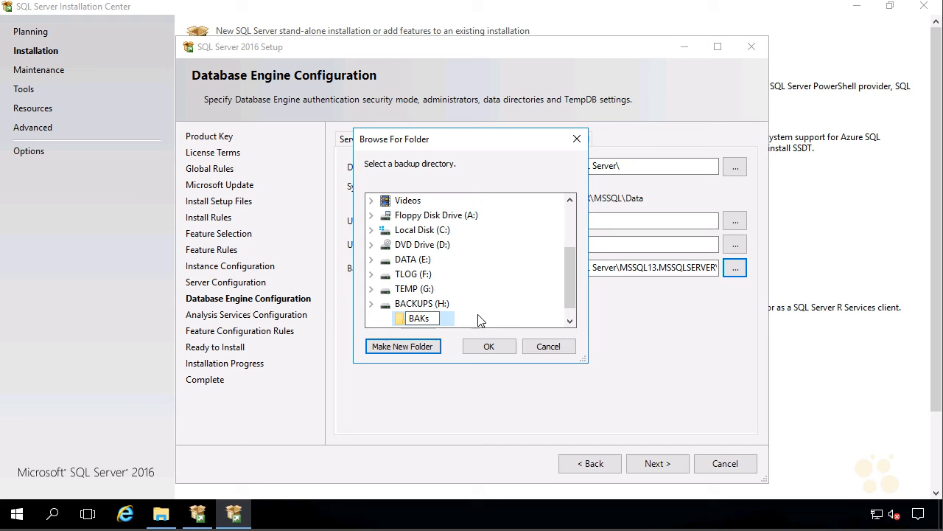
key(Return)
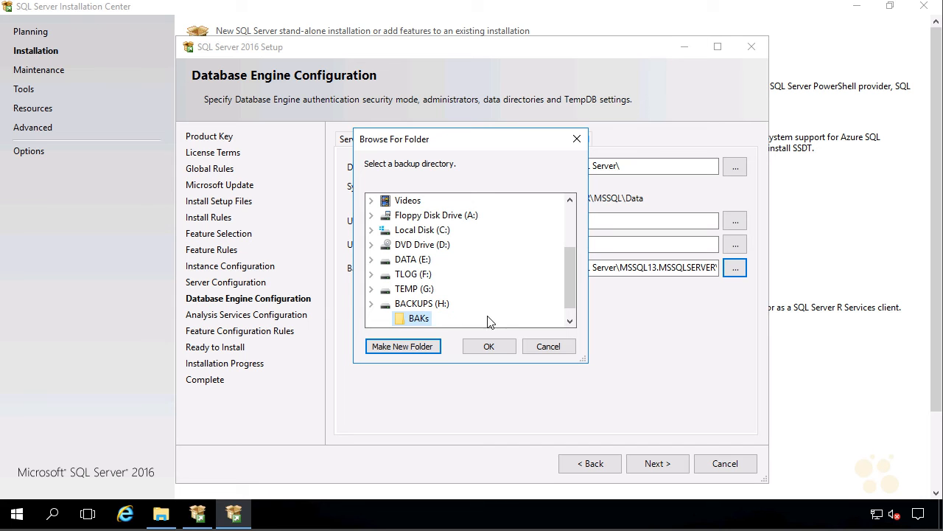
click(491, 348)
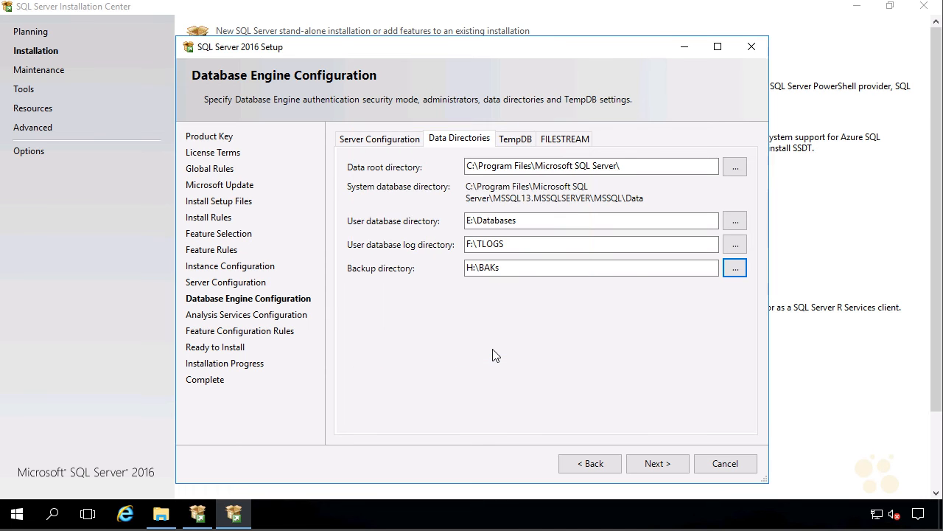
Step: Replace the default TempDB directory with a new G:\TempDB folder for data and log
click(515, 140)
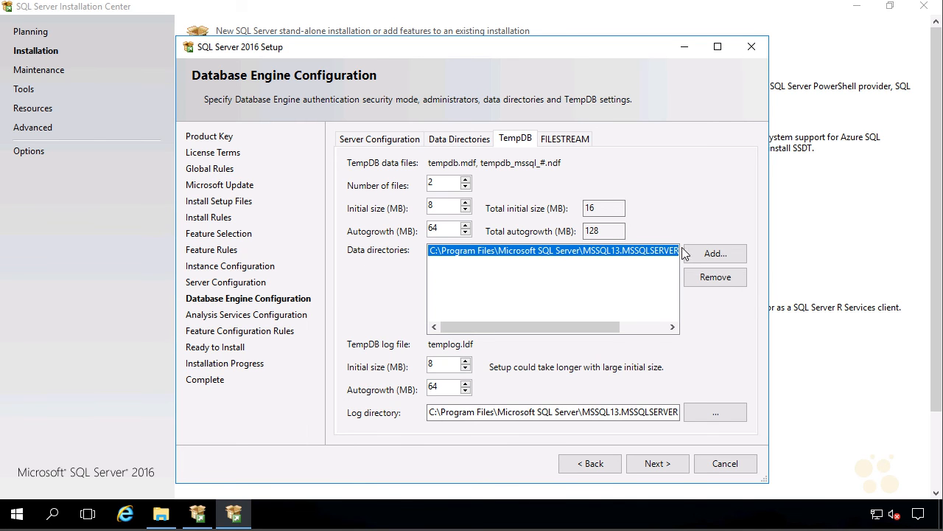
click(713, 258)
drag(572, 219, 570, 271)
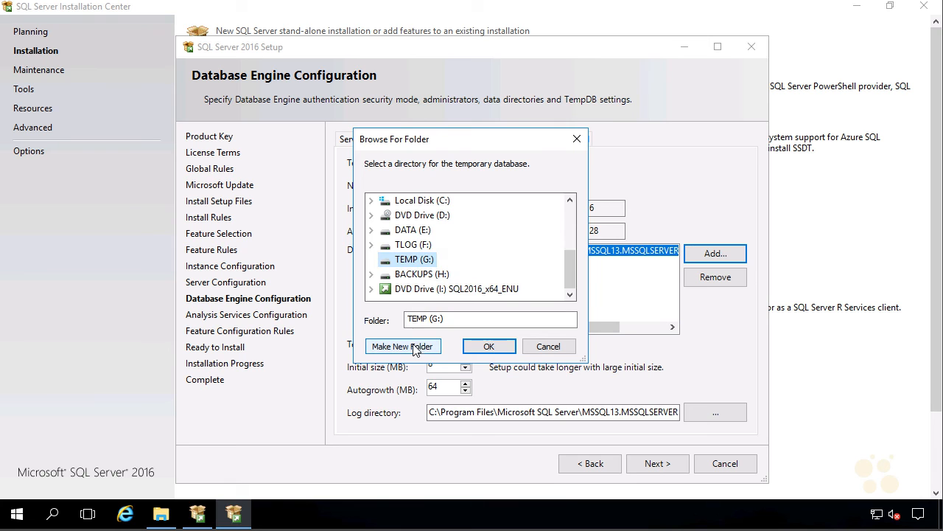
click(415, 347)
text(TempDB)
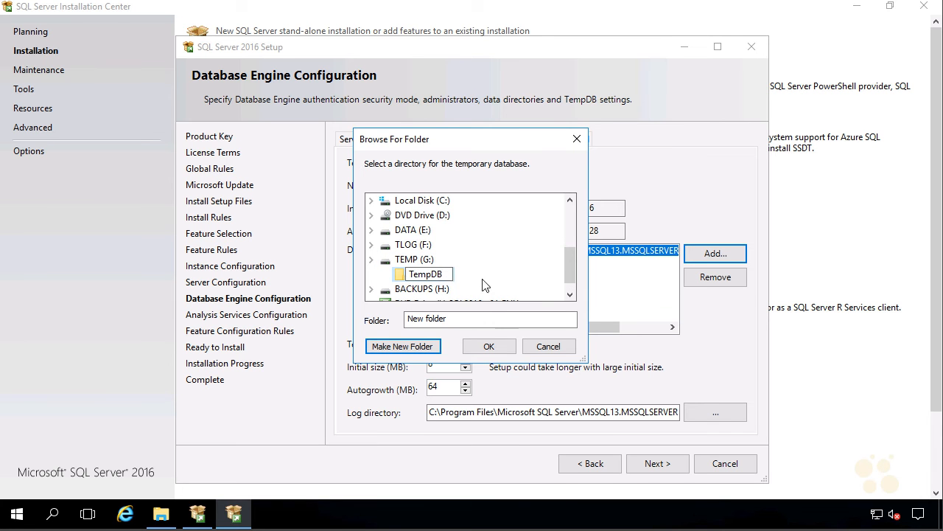
key(Return)
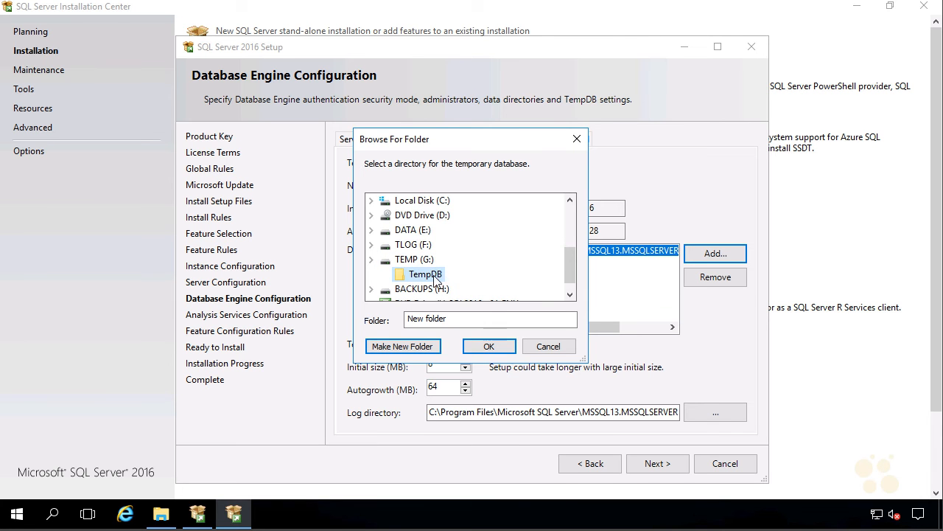
click(490, 347)
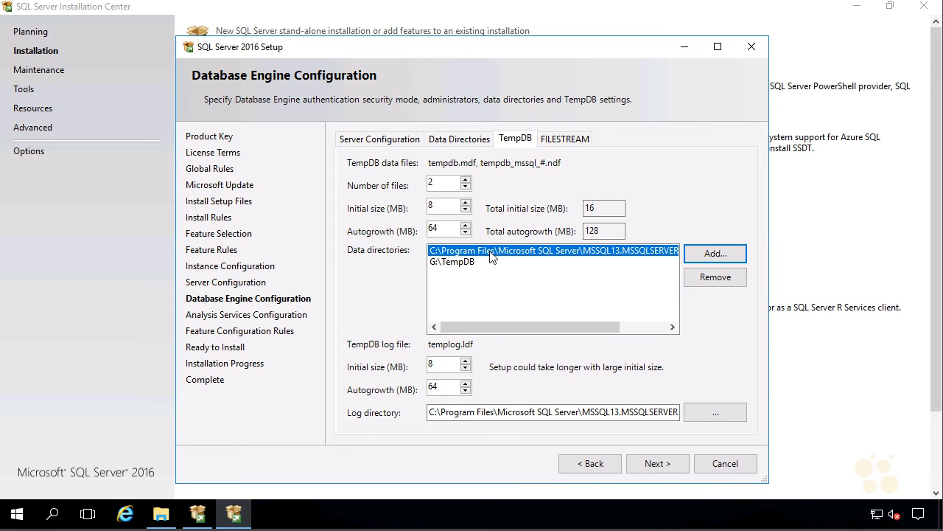
click(728, 279)
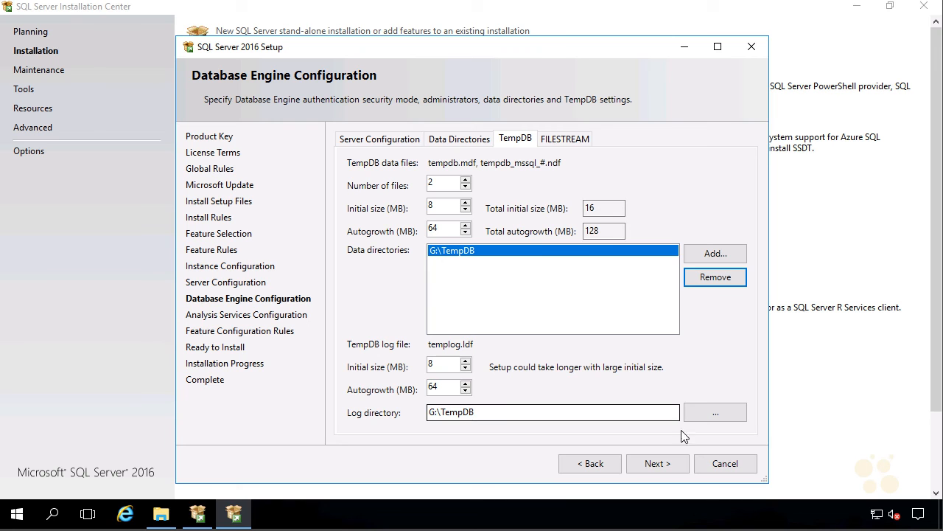
click(658, 464)
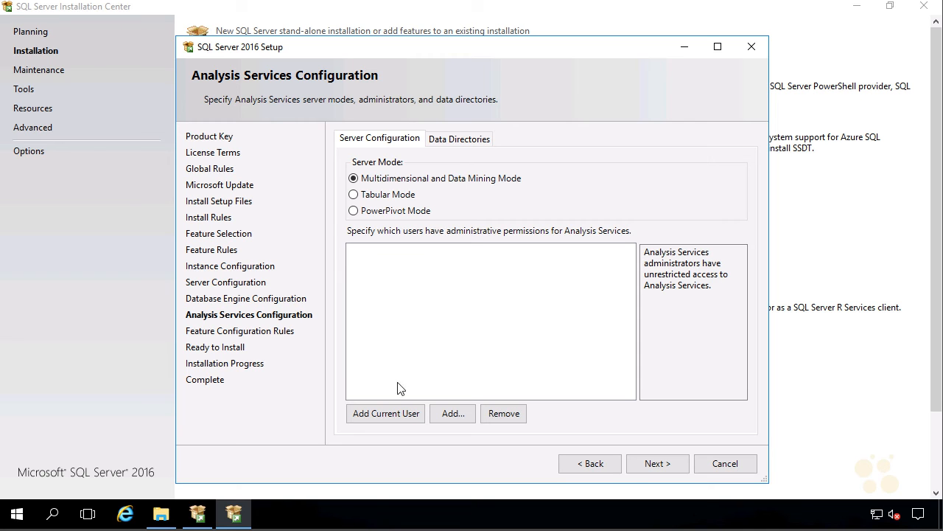
Step: Add the current user as an Analysis Services administrator and start the SQL Server 2016 installation
click(393, 414)
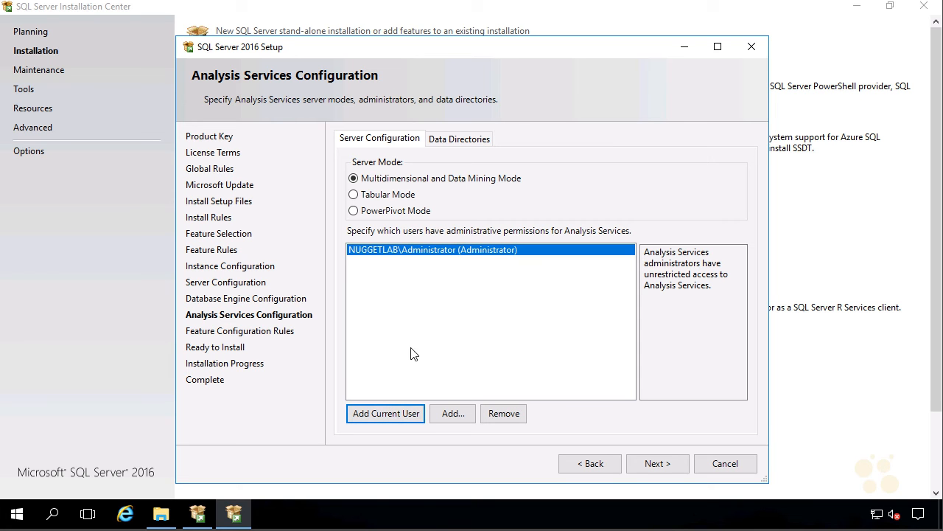
click(659, 464)
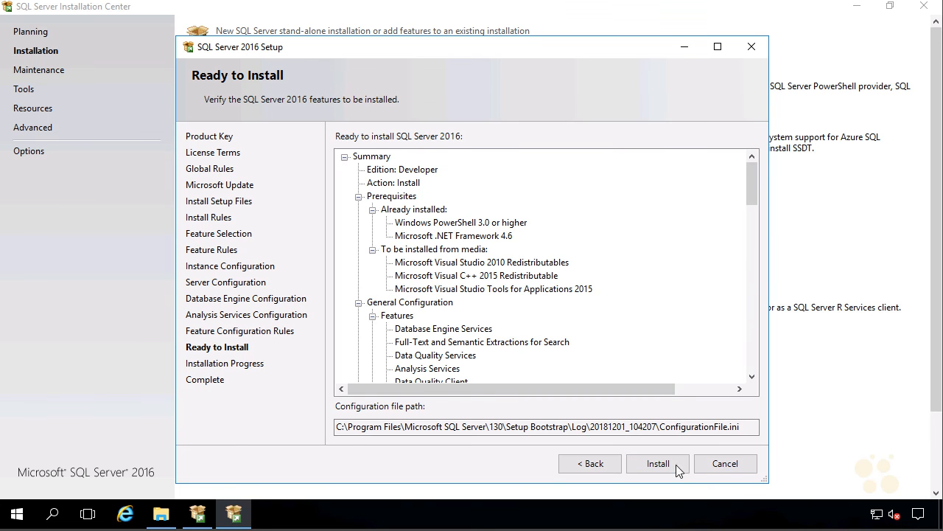
click(667, 468)
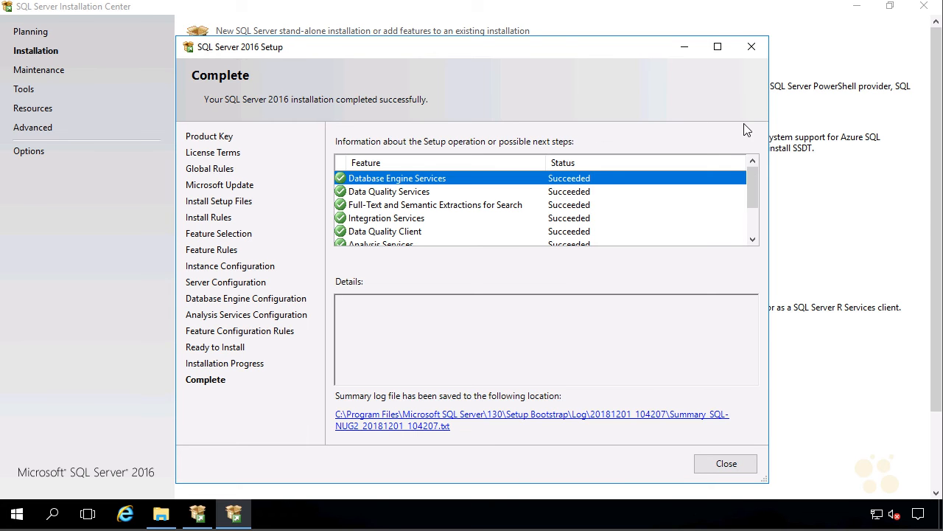
Step: Review the Complete page showing all features succeeded, then close Setup
mouse_move(751, 180)
mouse_down()
mouse_move(751, 237)
mouse_move(748, 166)
mouse_up()
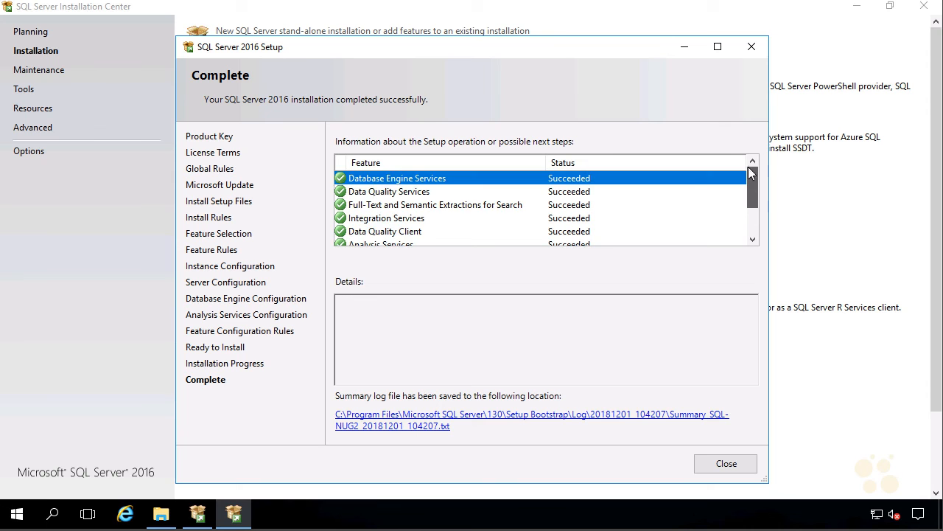
click(752, 228)
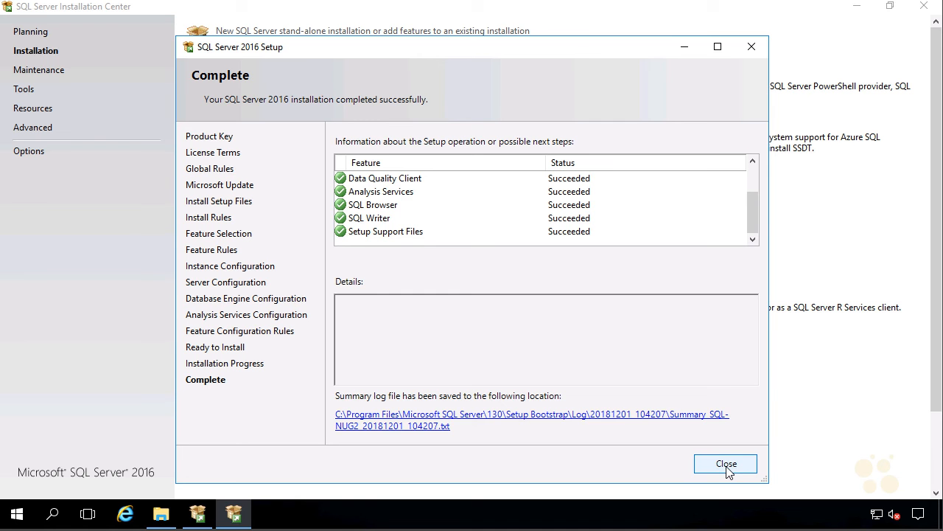
click(726, 464)
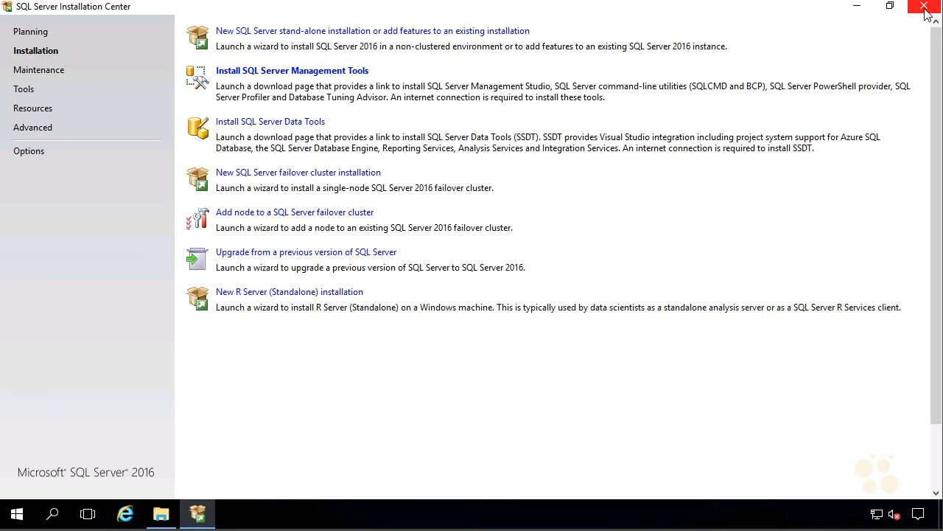
Step: Close the Installation Center and launch lusrmgr.msc from the Start menu search
click(925, 7)
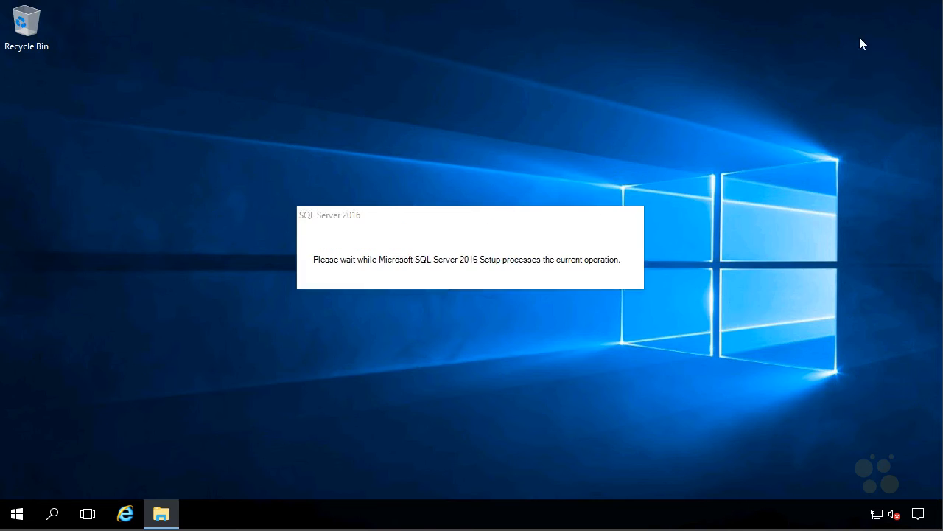
click(17, 519)
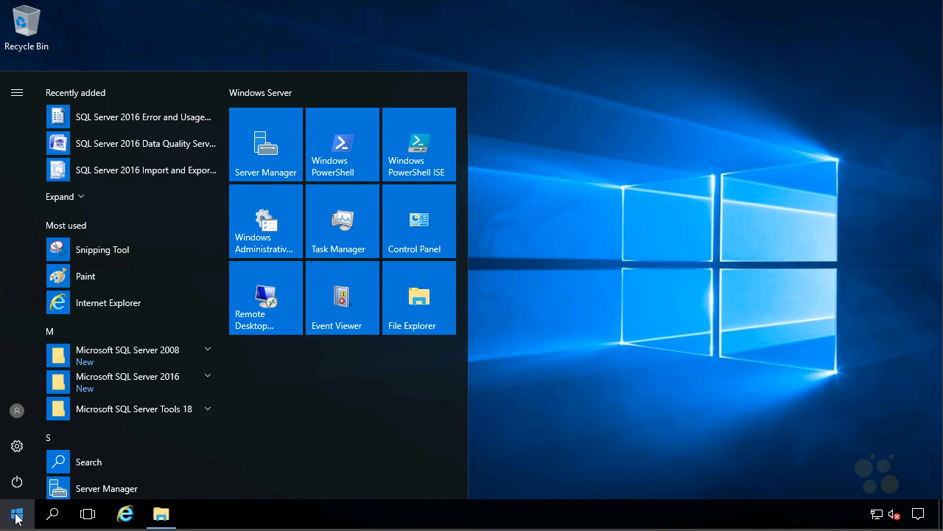
text(lusr)
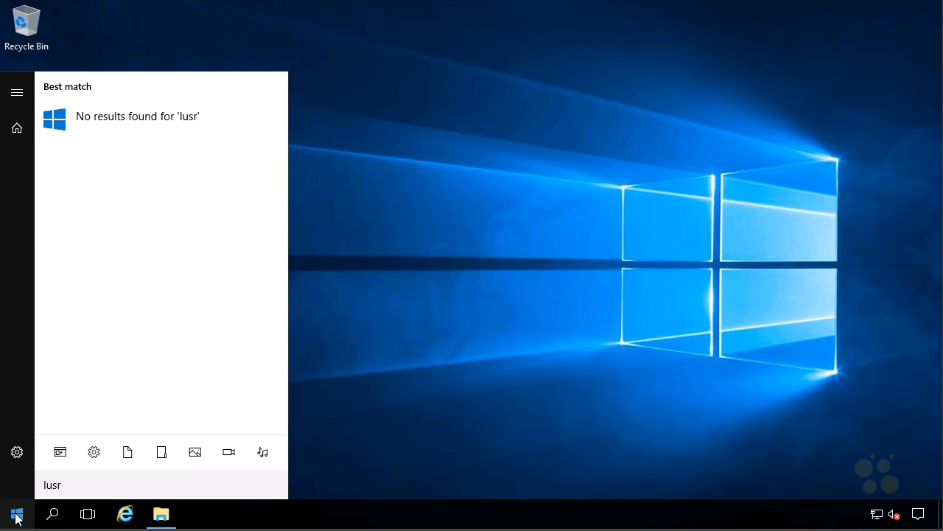
text(mgr.msc)
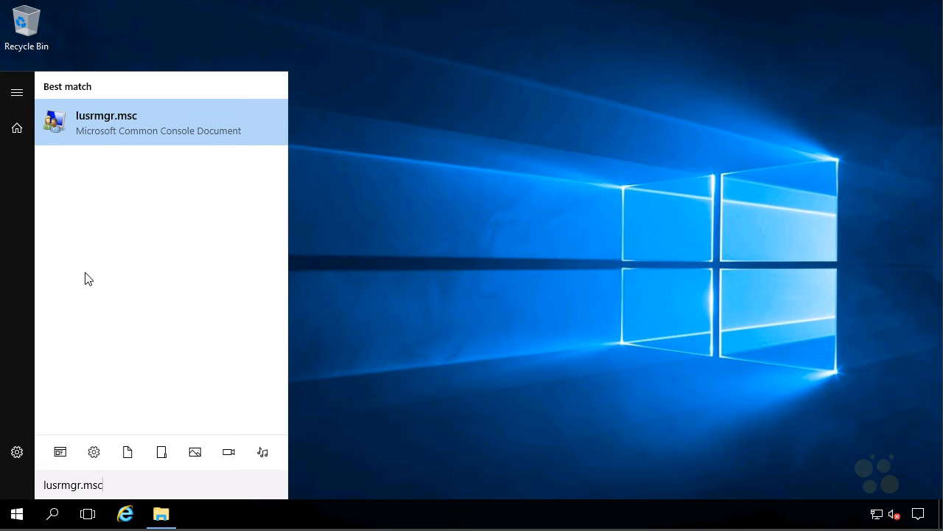
click(107, 122)
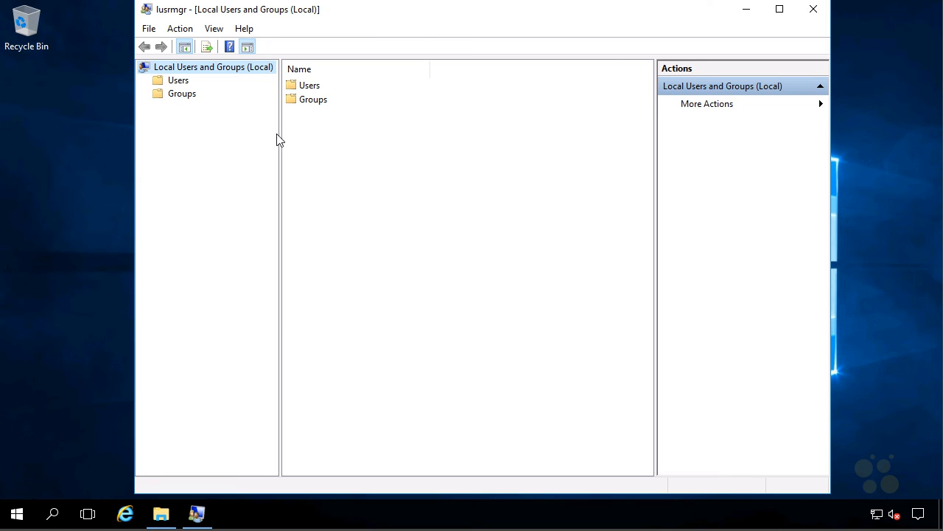
Step: Open the properties of the local Administrators group under Groups
click(182, 93)
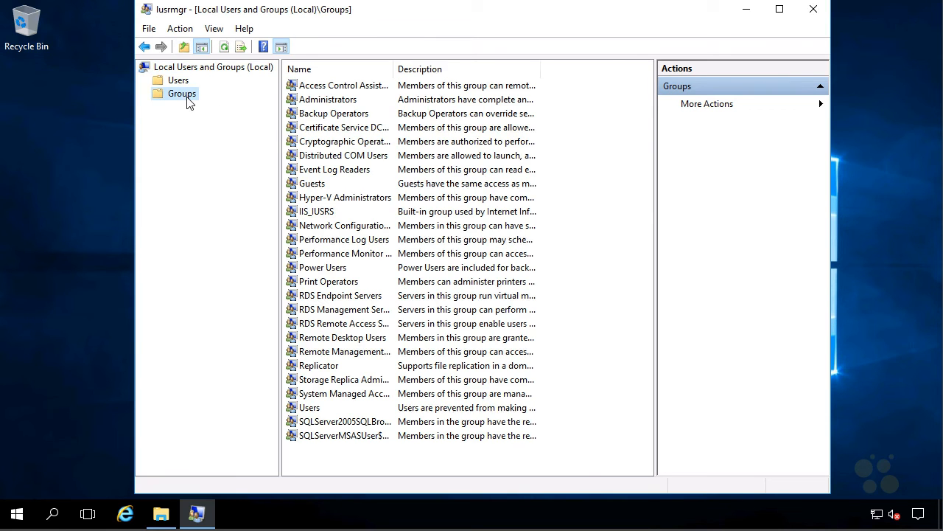
click(339, 100)
double_click(339, 100)
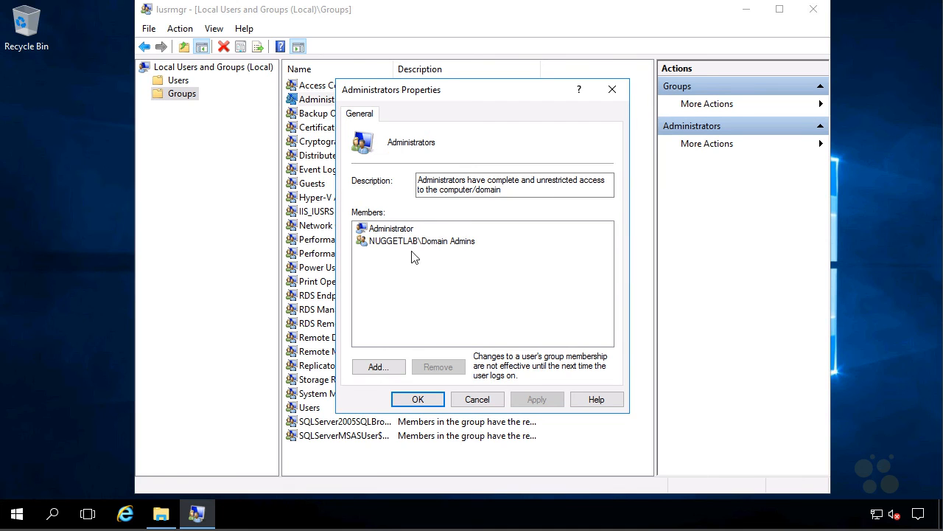
click(493, 402)
click(185, 97)
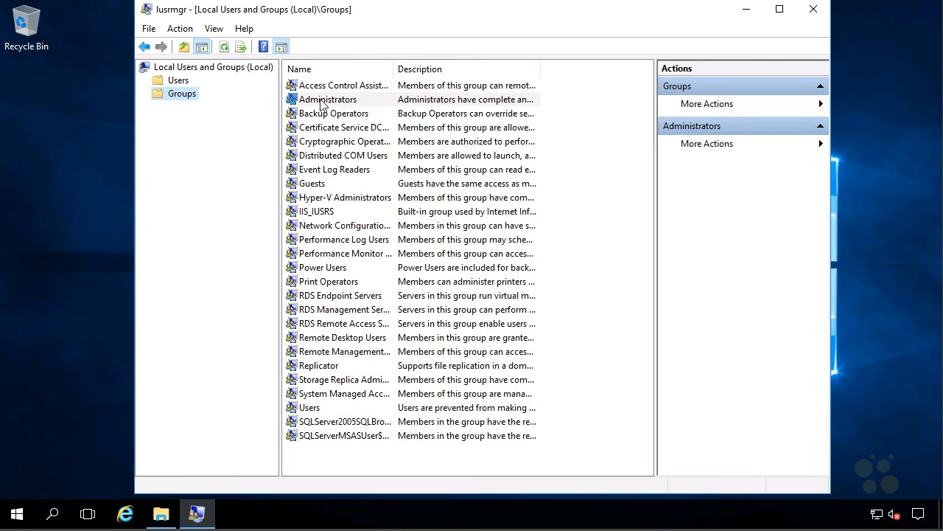
double_click(321, 103)
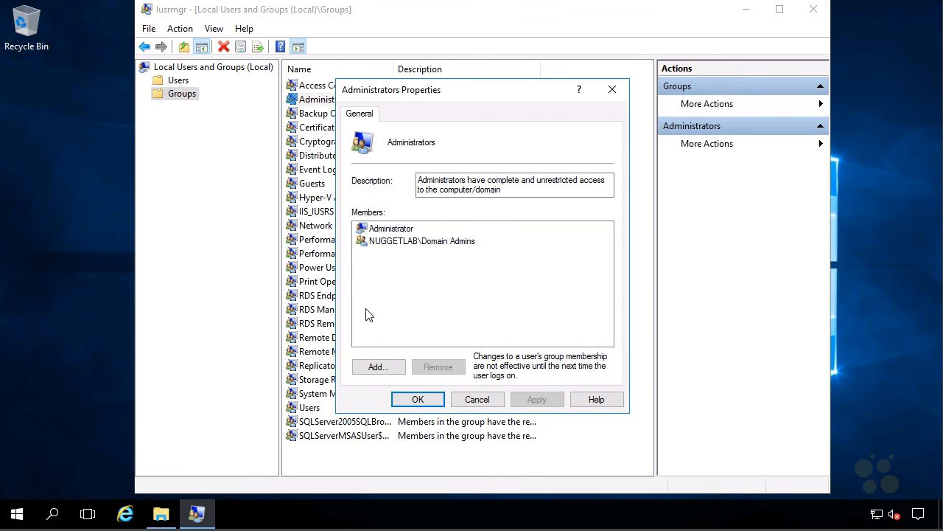
Step: Add the domain user account to Administrators, verify the name, save, and close lusrmgr
click(377, 368)
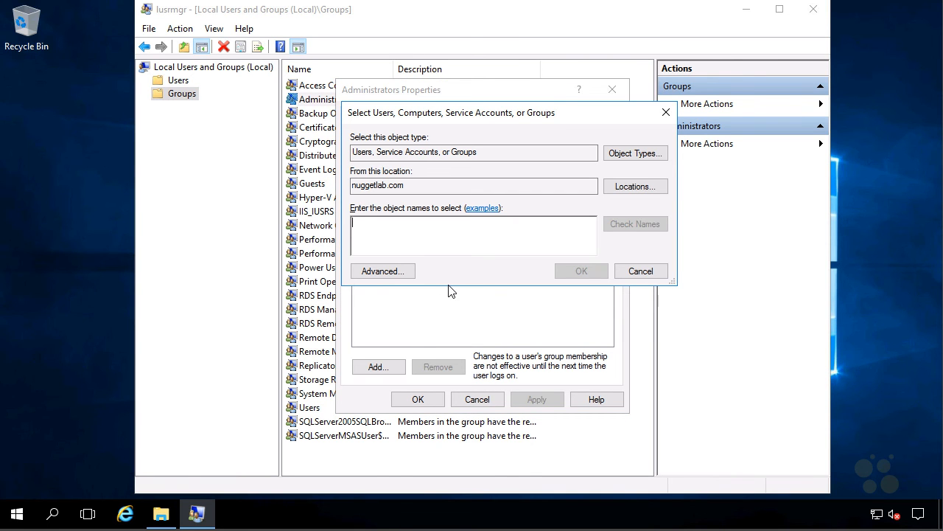
text(cbtuser)
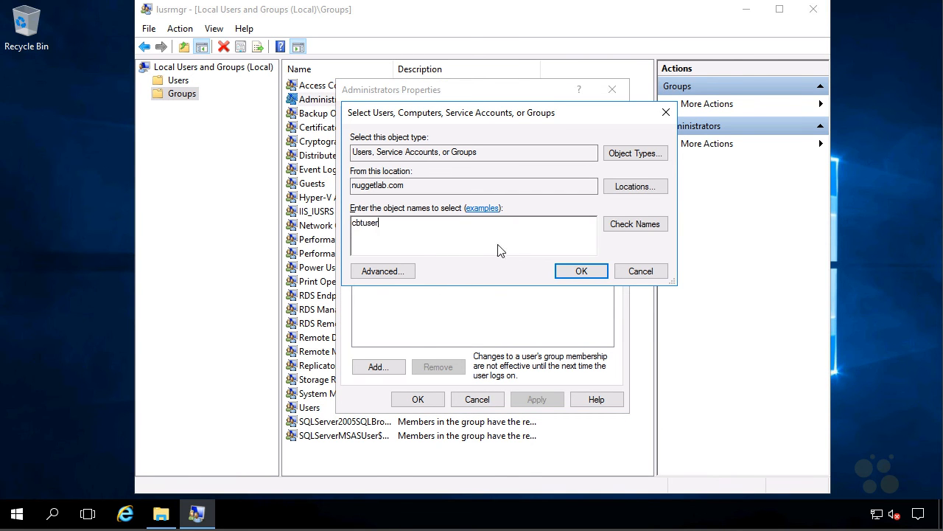
click(624, 227)
click(582, 271)
click(538, 401)
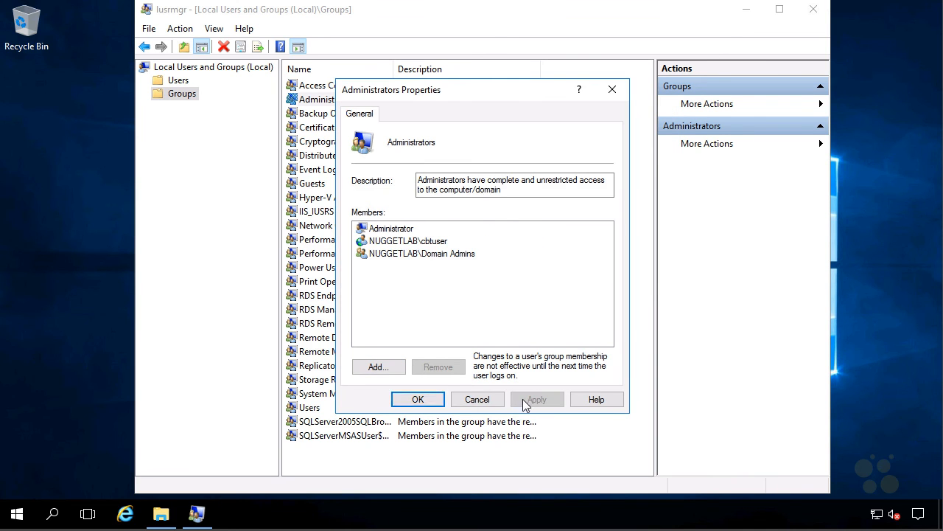
click(401, 398)
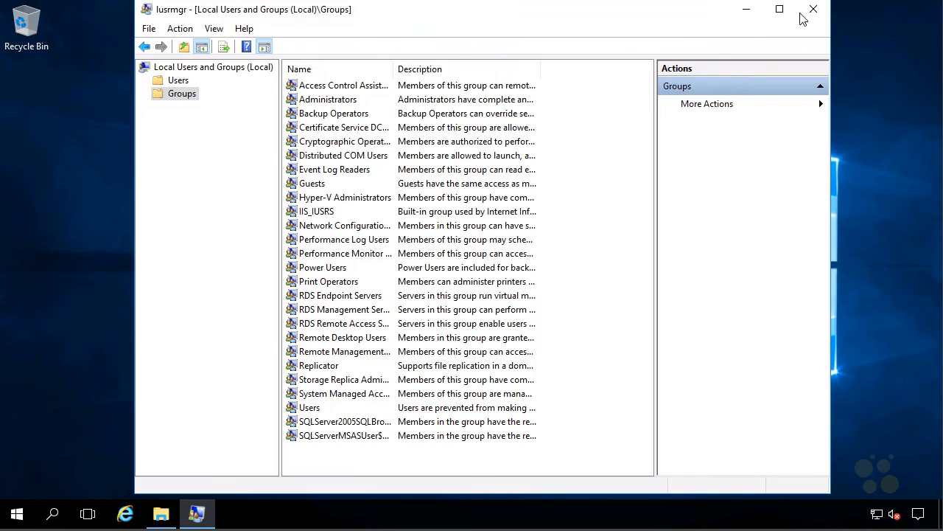
click(812, 10)
Step: Launch Windows Firewall with Advanced Security and show the Inbound Rules
click(17, 513)
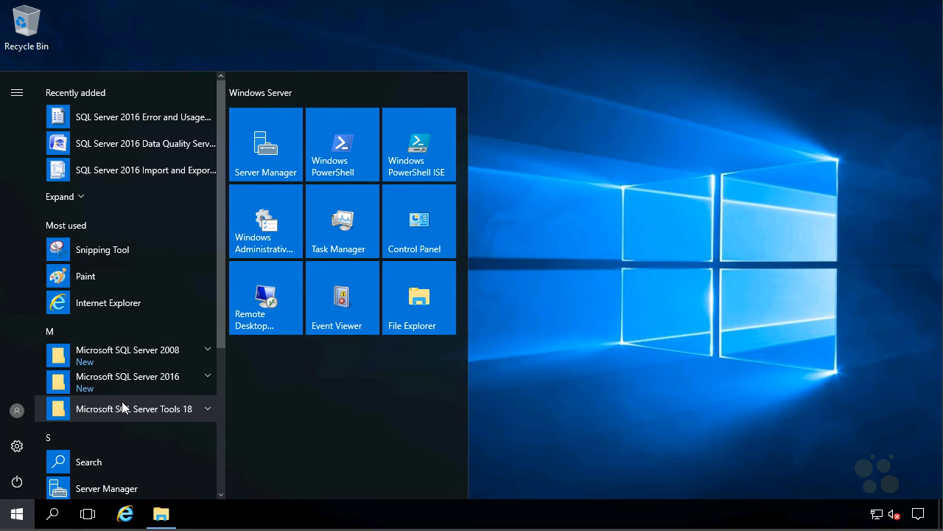
text(firewall)
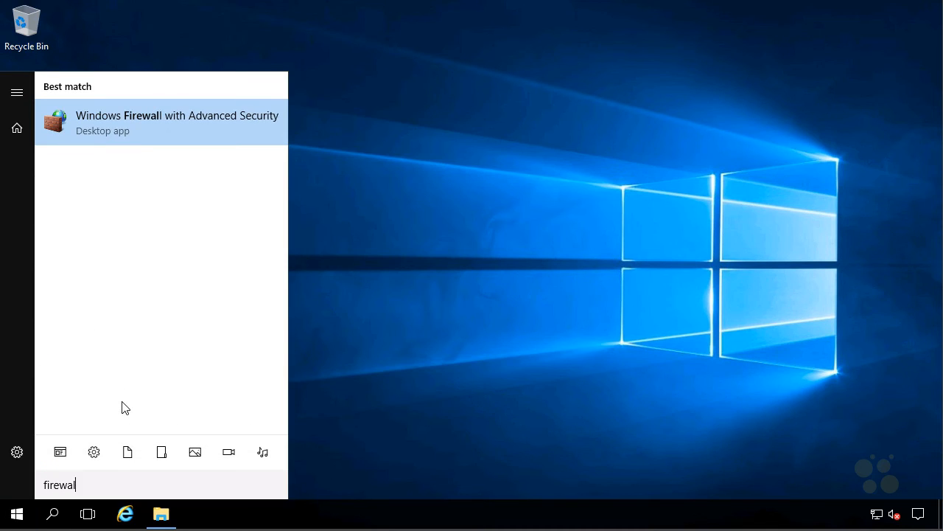
click(125, 127)
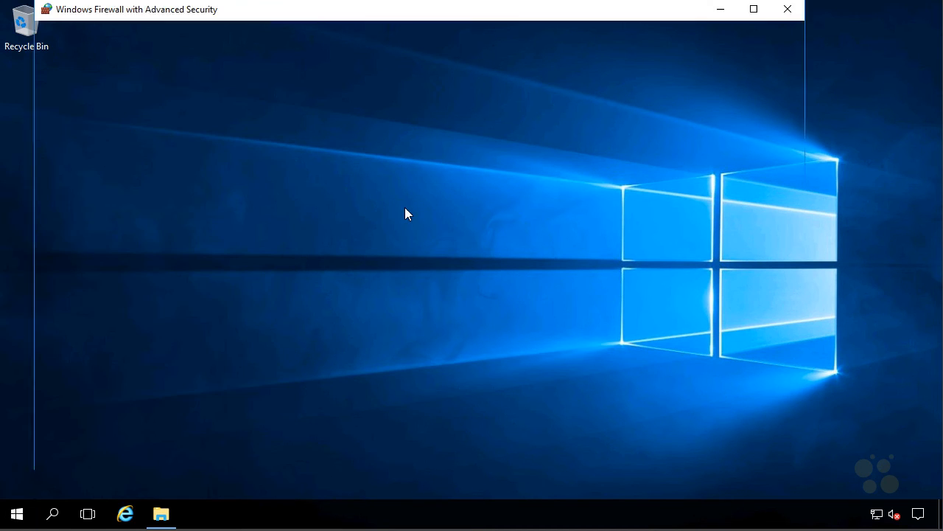
click(85, 81)
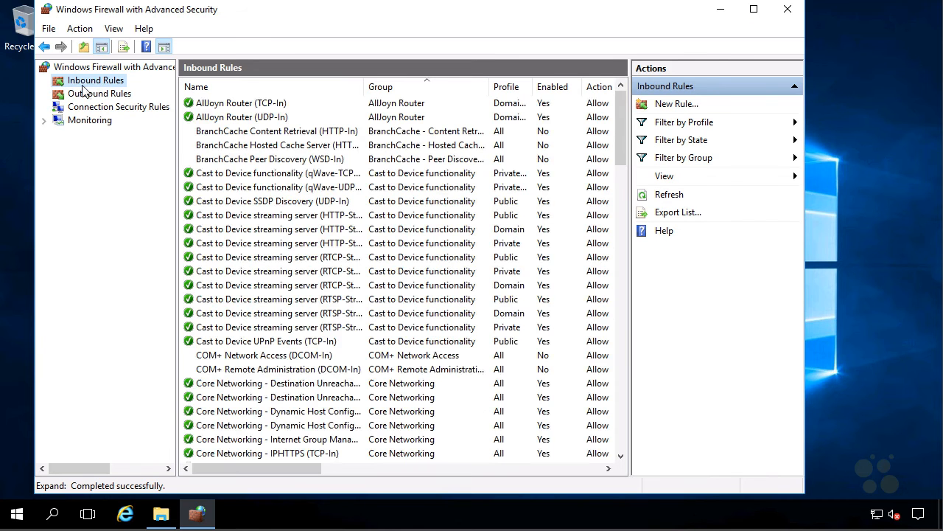
Step: Create a port rule allowing TCP 1433 for Domain, Private and Public profiles
click(674, 104)
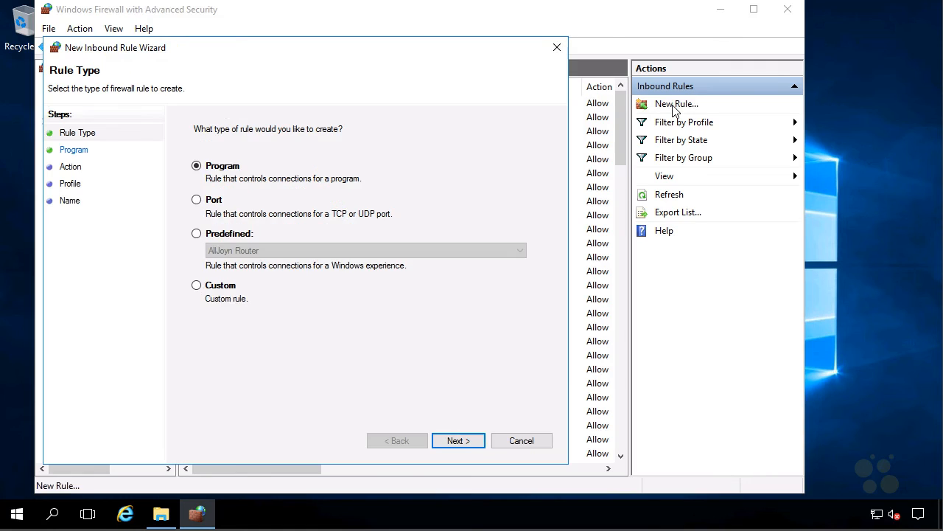
click(197, 199)
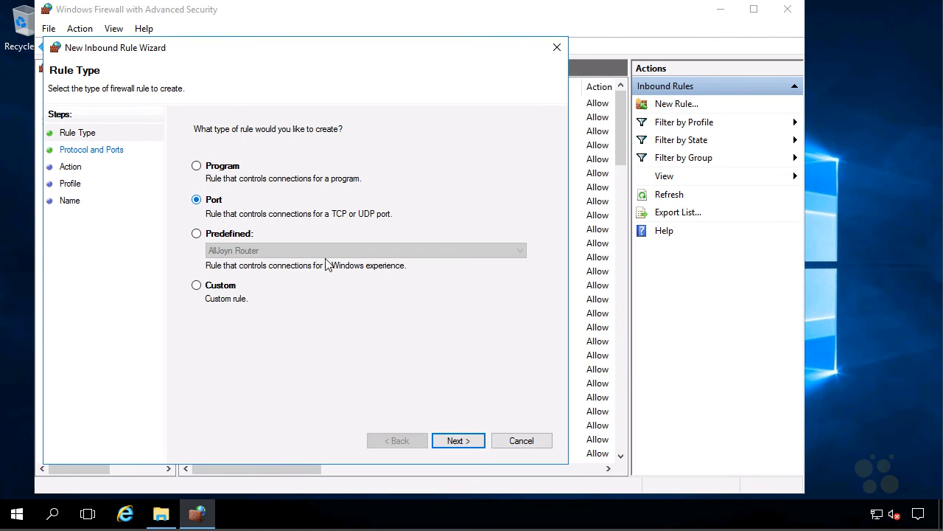
click(458, 441)
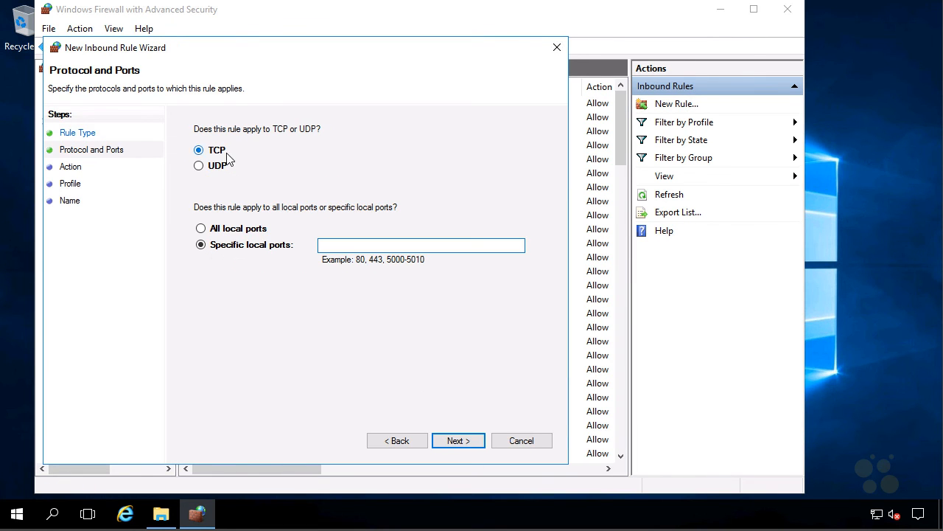
click(350, 247)
text(1433)
click(454, 441)
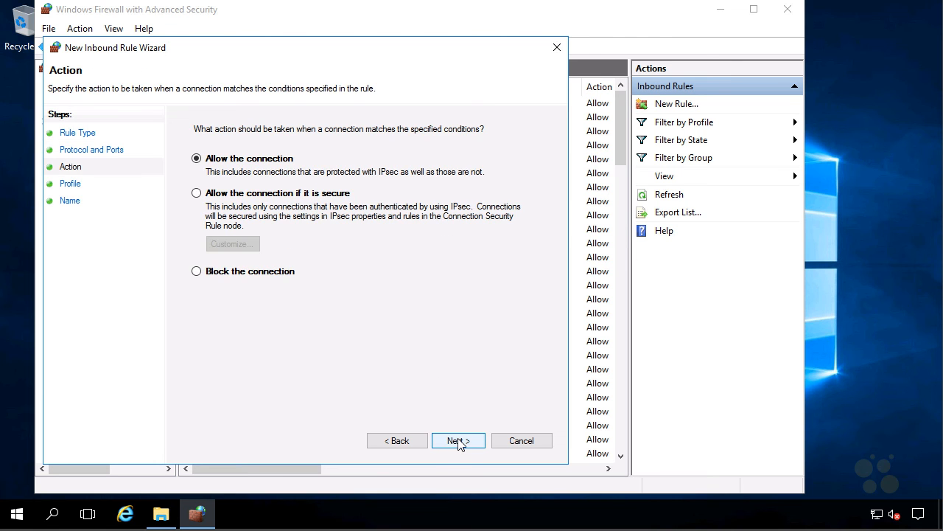
click(458, 441)
click(459, 441)
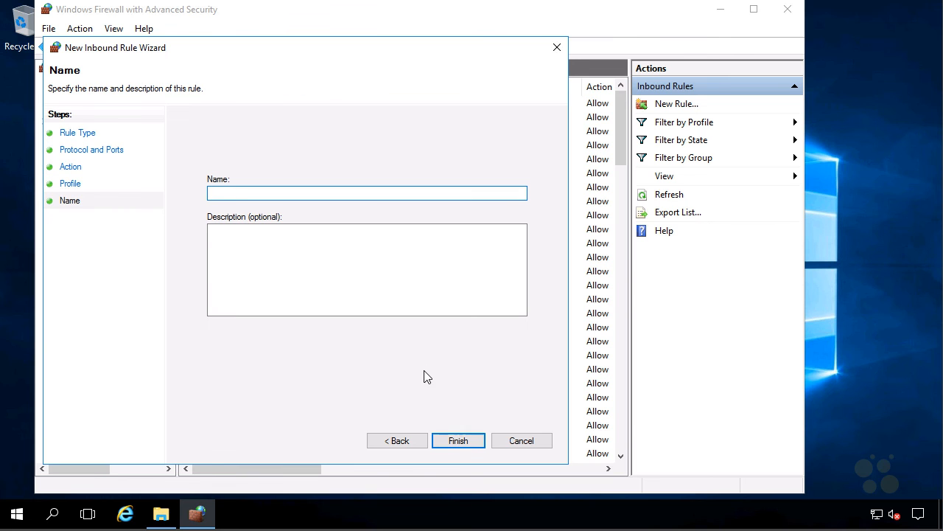
Step: Save the TCP 1433 rule as 'SQL Inbound' and start another port-based inbound rule
text(SQL Inbound)
click(451, 442)
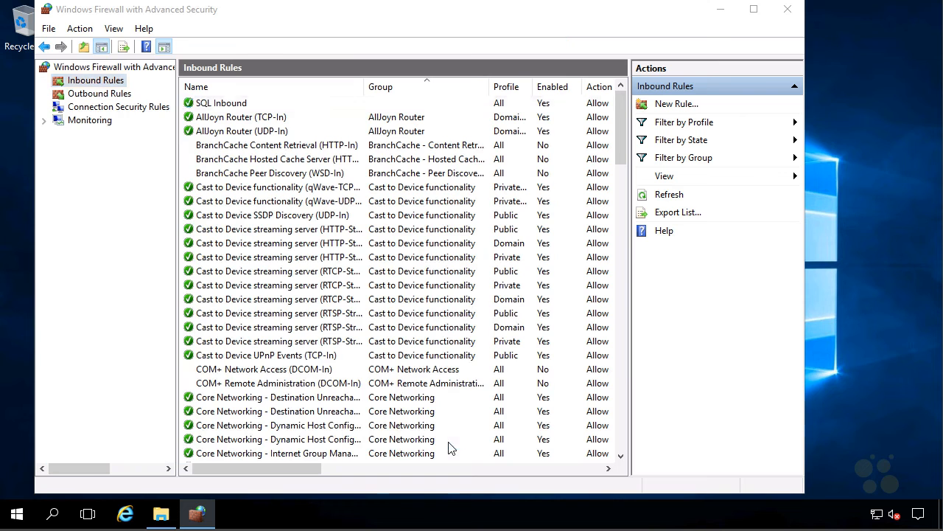
click(663, 104)
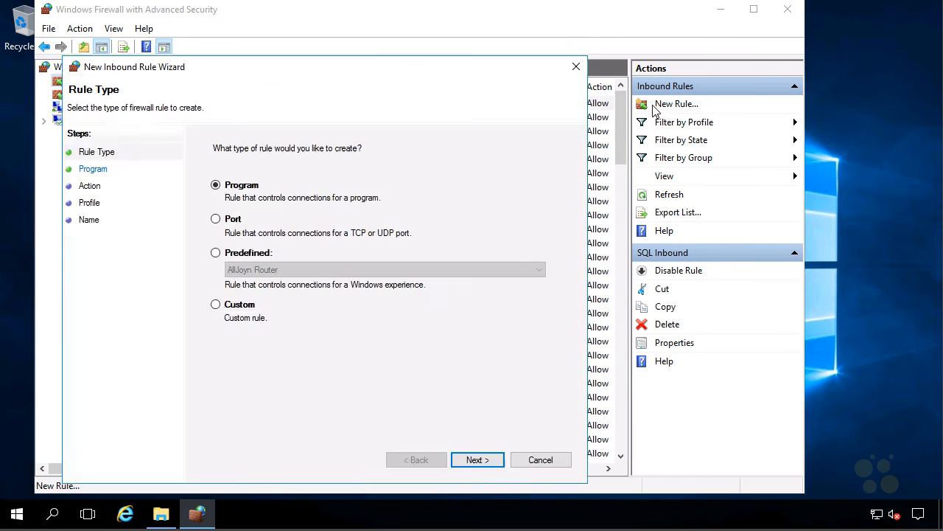
click(227, 223)
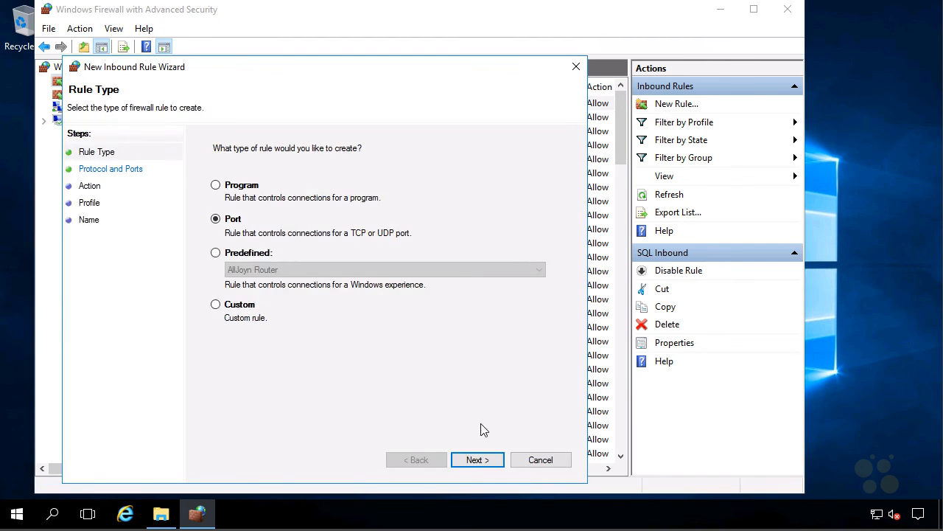
click(486, 460)
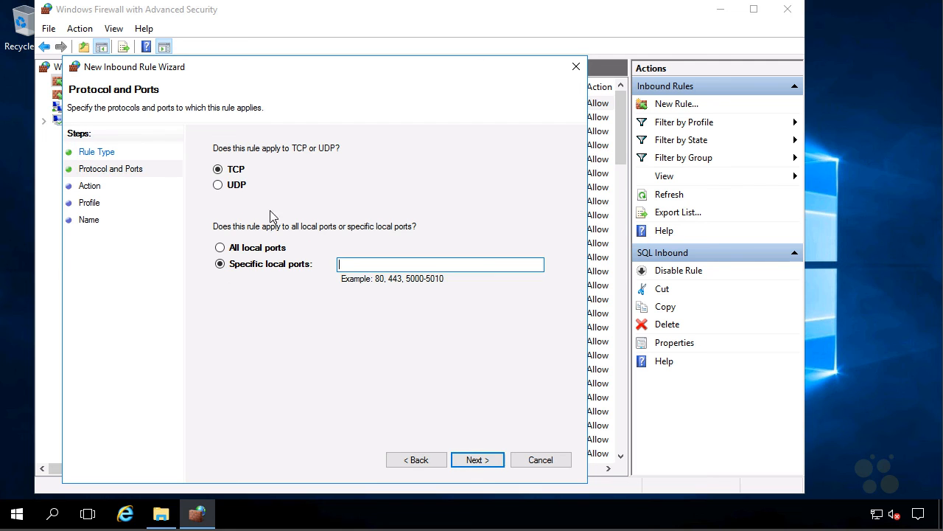
Step: Allow UDP port 1434 on all profiles and finish the rule named 'SQL Browser In'
click(219, 185)
click(374, 269)
text(1434)
click(480, 459)
click(480, 461)
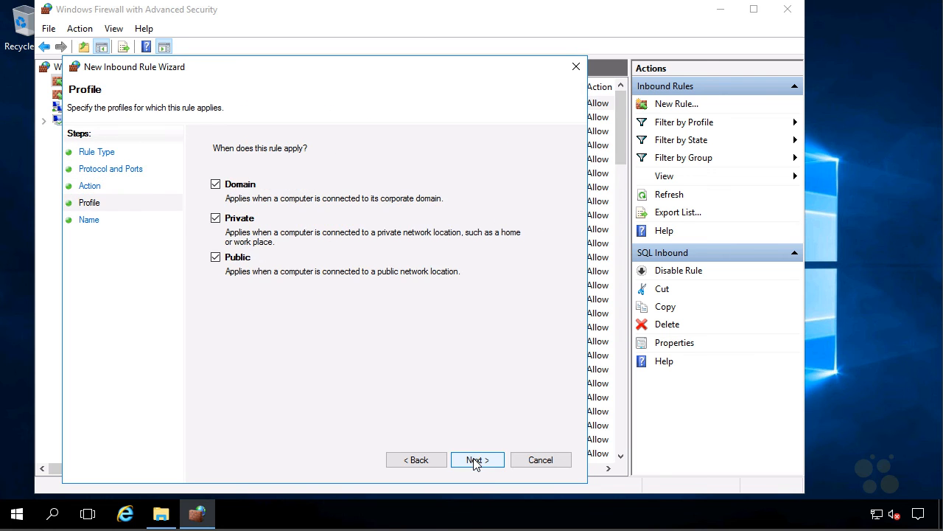
click(475, 461)
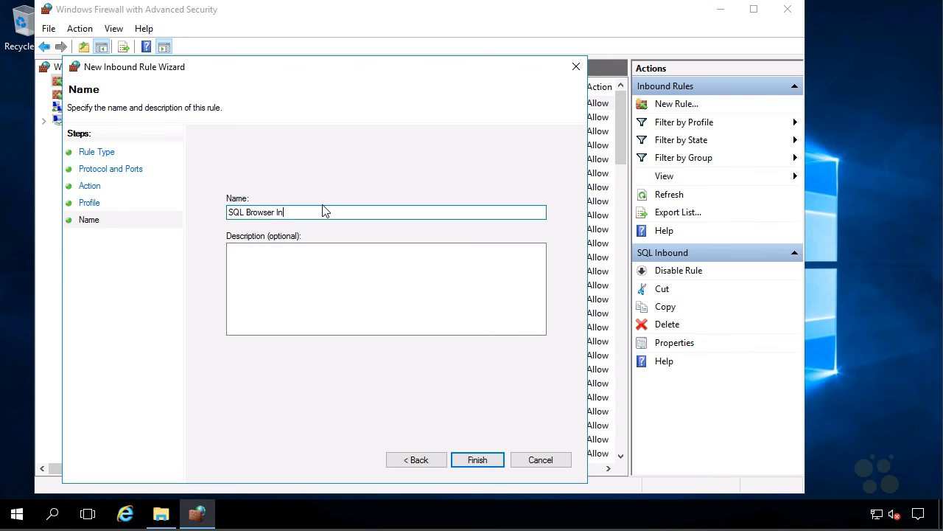
click(487, 462)
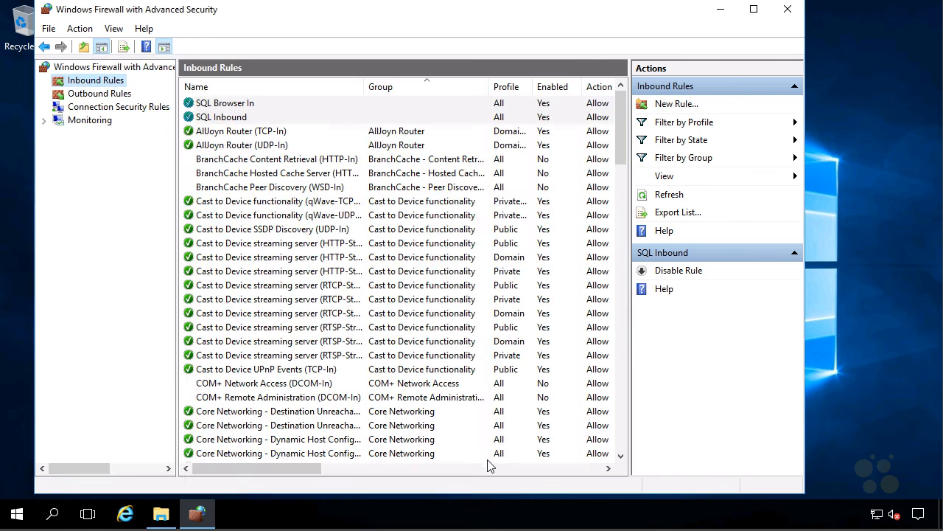
Step: Start a program rule for C:\Program Files\Microsoft SQL Server\130\DTS\Binn\MsDtsSrvr.exe
click(667, 104)
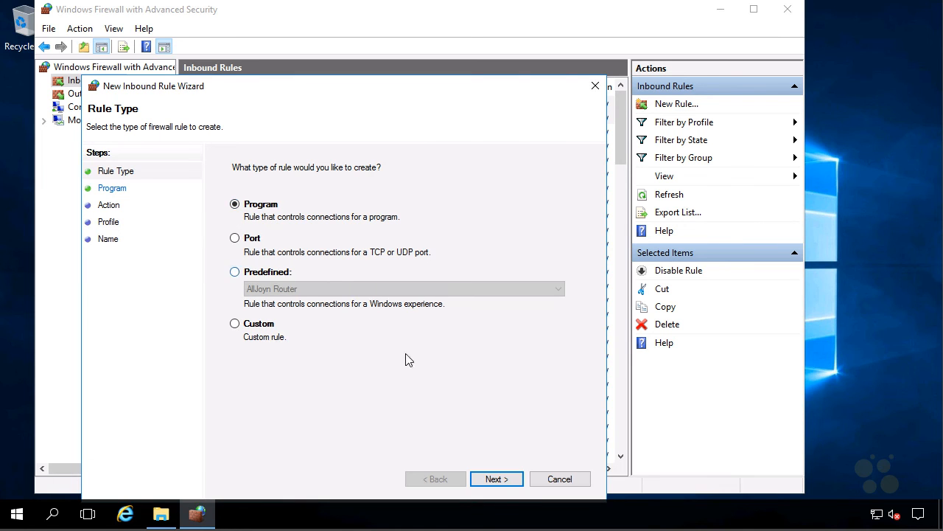
click(496, 479)
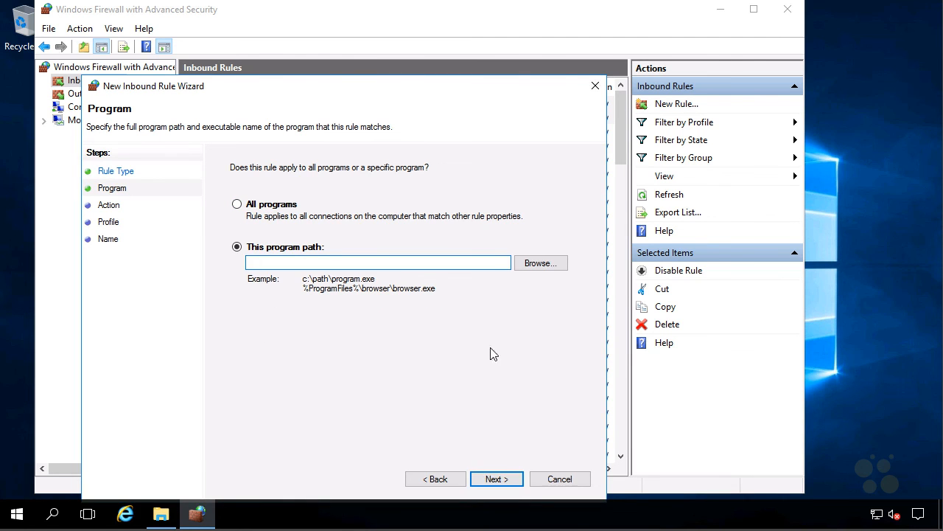
click(532, 267)
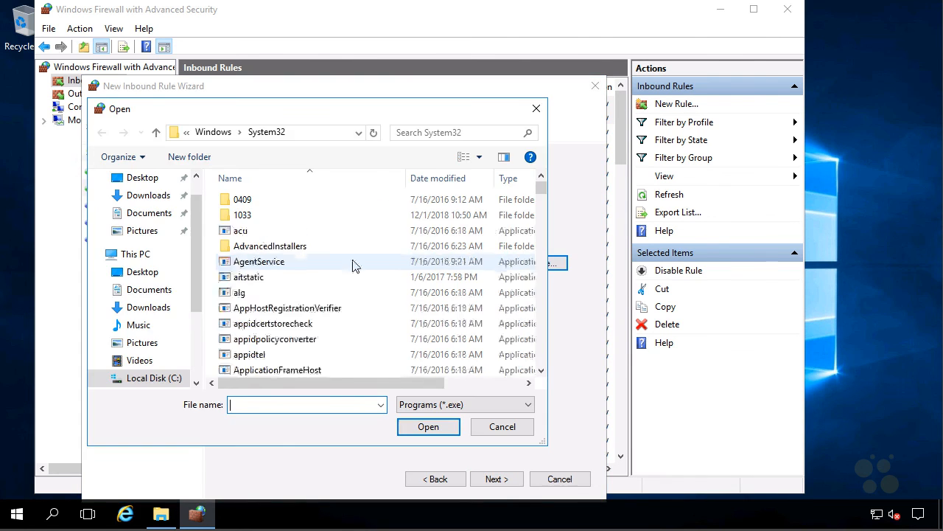
click(166, 377)
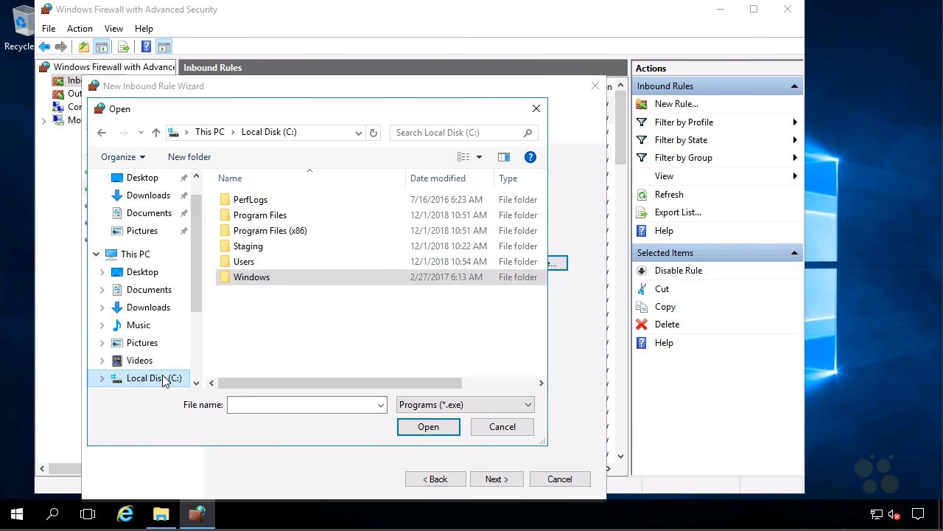
double_click(273, 222)
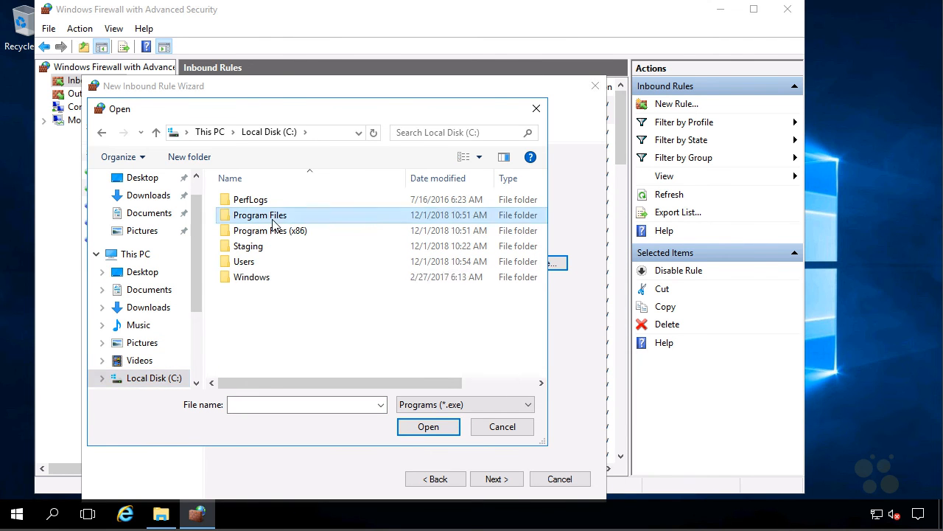
double_click(278, 248)
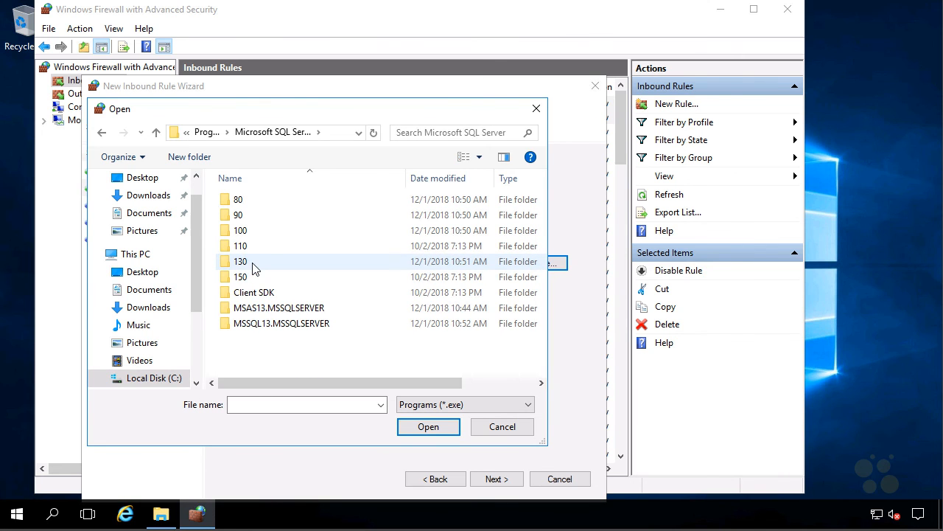
double_click(249, 264)
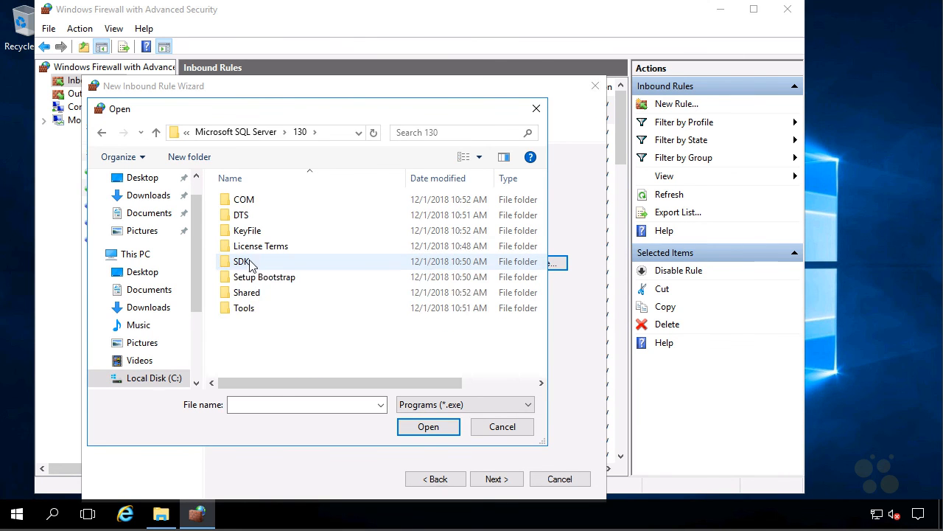
double_click(274, 215)
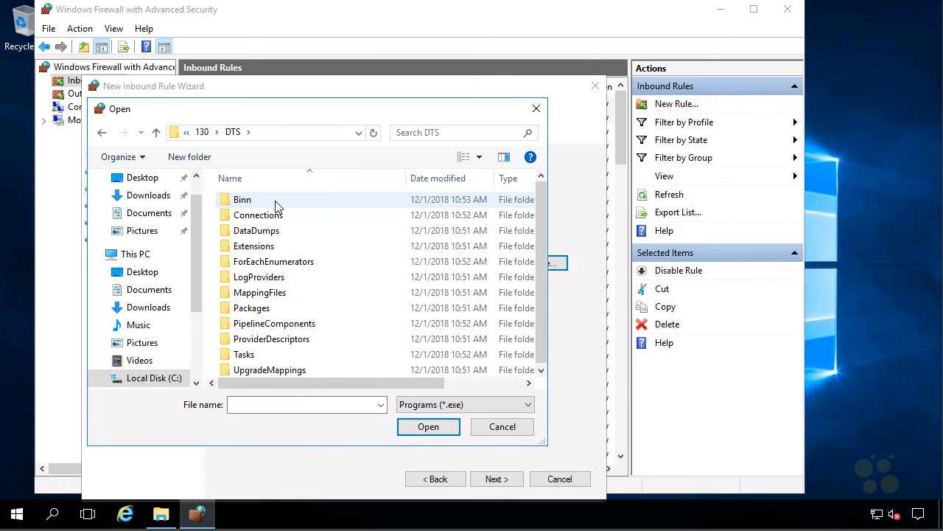
double_click(276, 206)
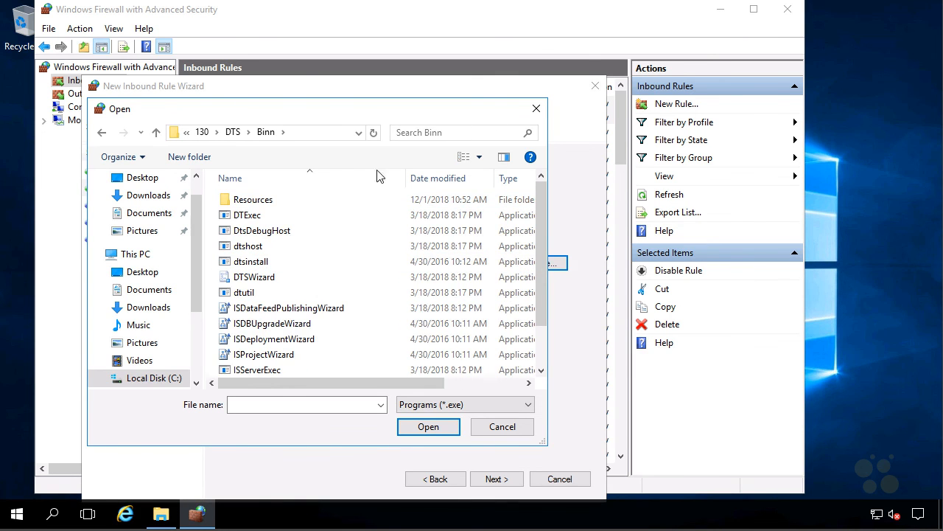
scroll(368, 199, down, 1)
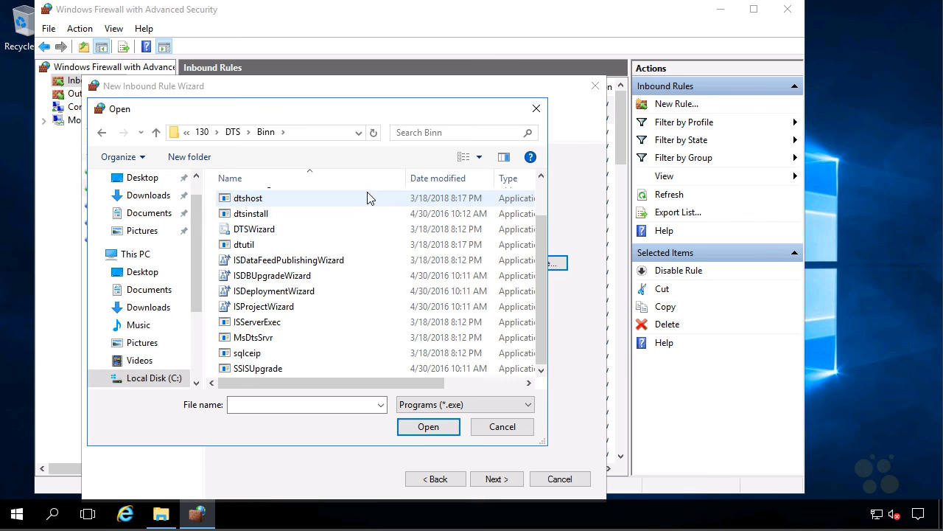
click(277, 339)
click(426, 427)
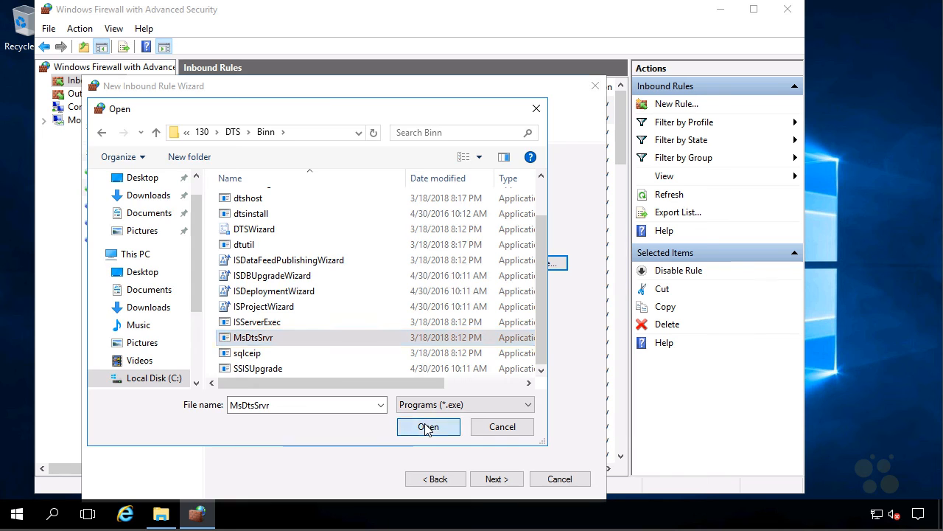
Step: Allow it on all profiles, save it as 'SSIS In', and close the firewall console
click(495, 480)
click(503, 482)
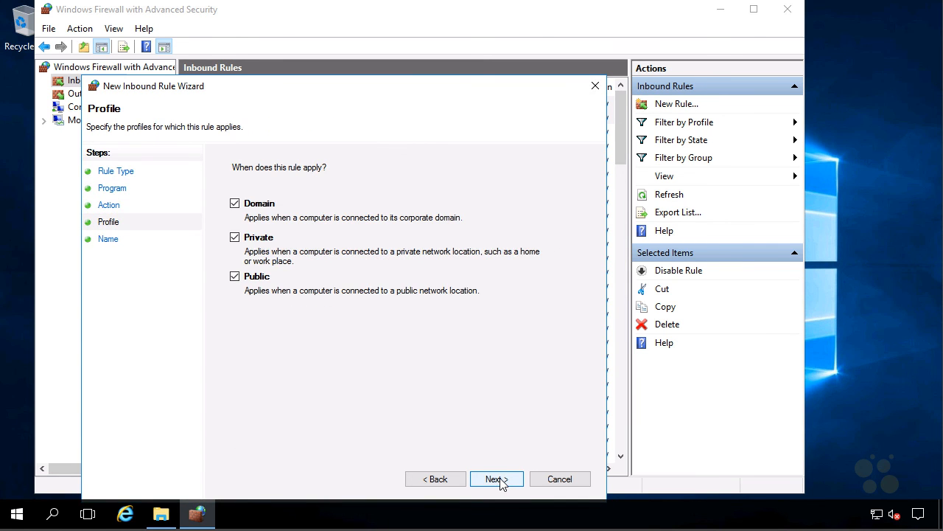
click(501, 483)
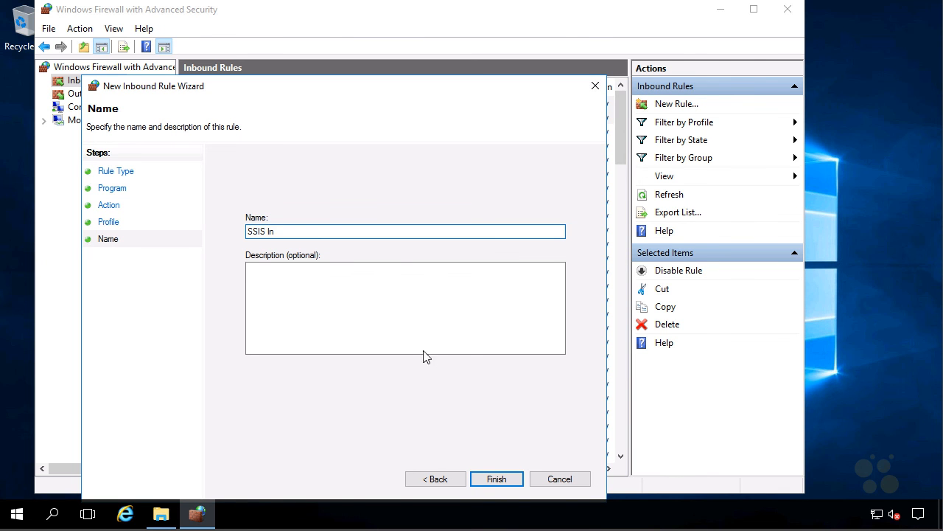
click(515, 478)
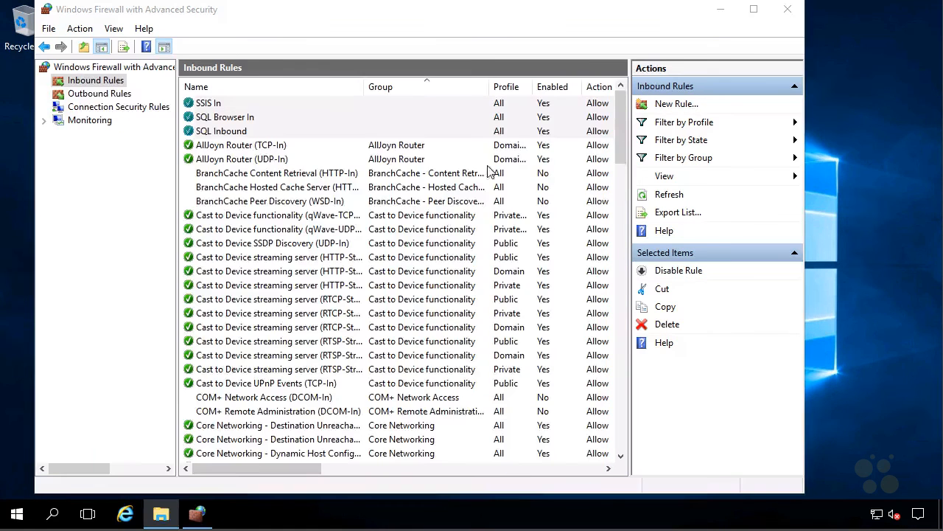
click(784, 9)
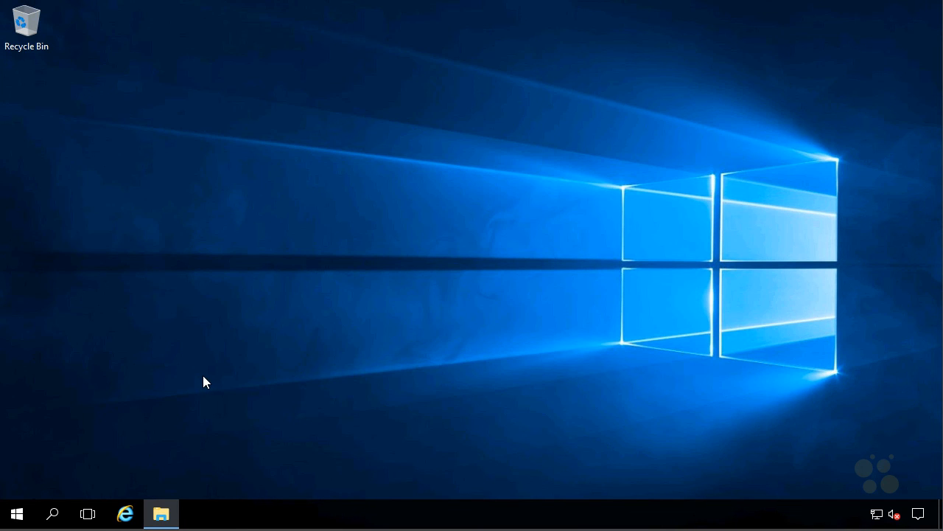
Step: Launch SQL Server 2016 Configuration Manager from the Microsoft SQL Server 2016 app group
click(17, 514)
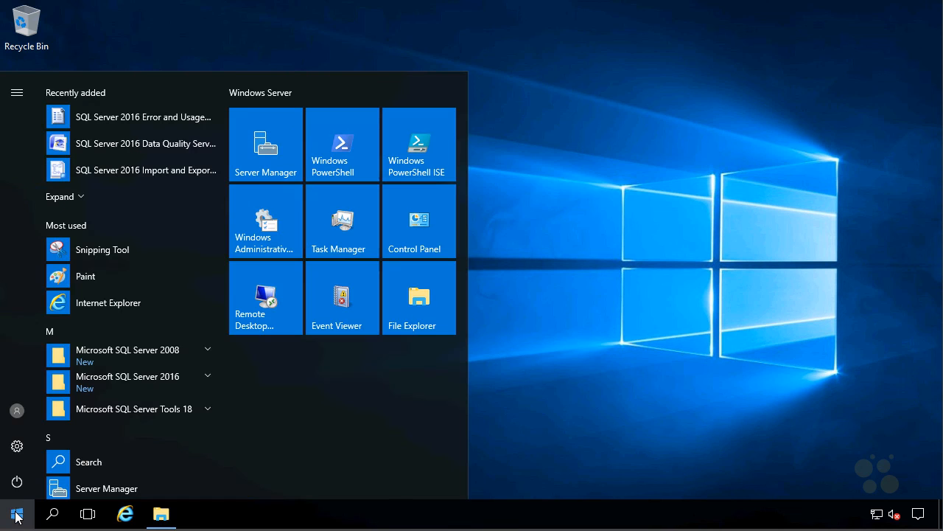
click(191, 381)
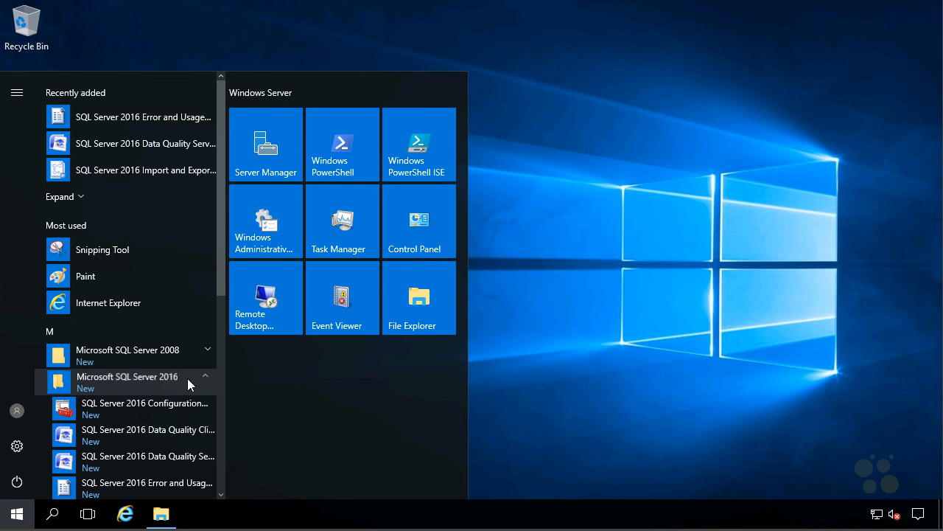
click(162, 407)
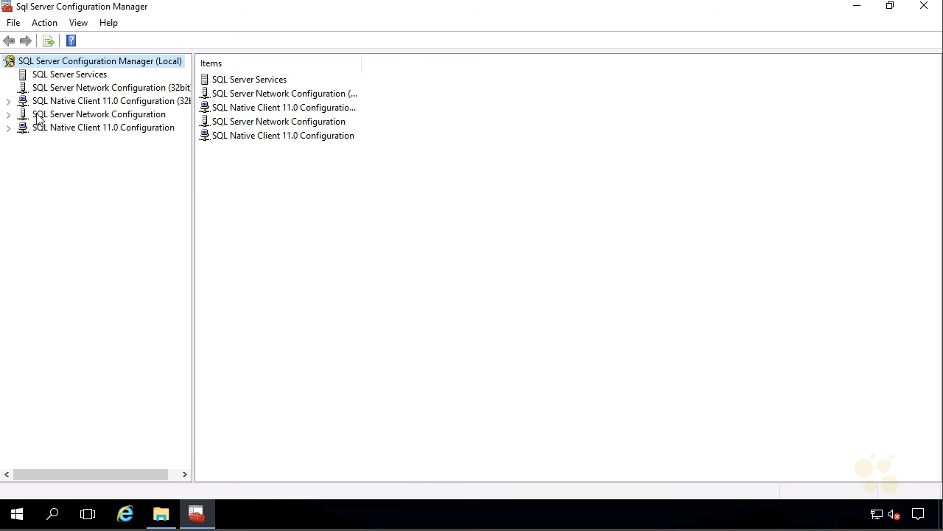
Step: Enable TCP/IP under Protocols for MSSQLSERVER and acknowledge the restart warning
click(124, 116)
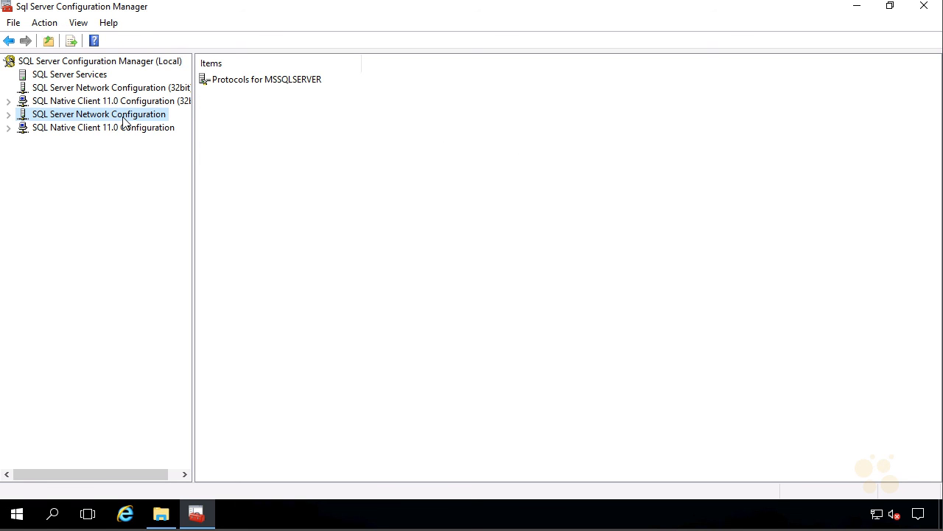
click(9, 116)
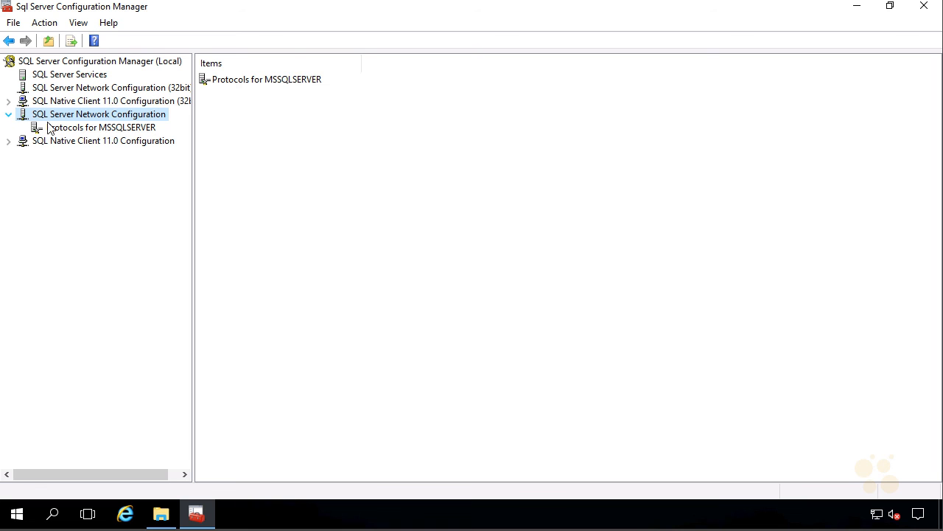
click(71, 132)
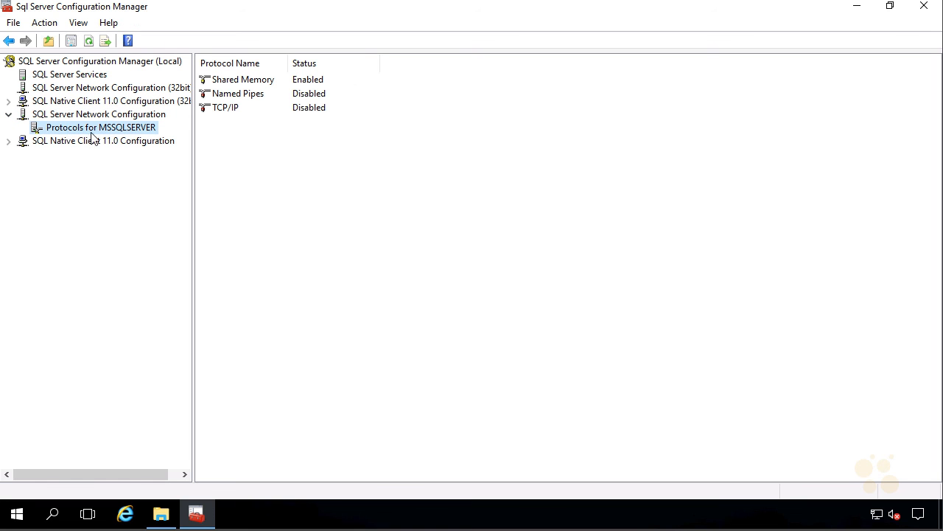
right_click(223, 110)
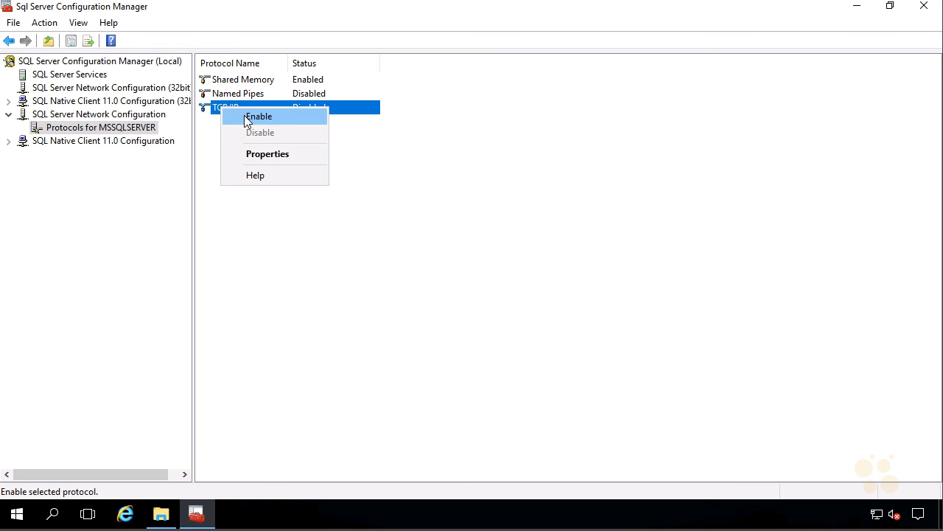
click(248, 120)
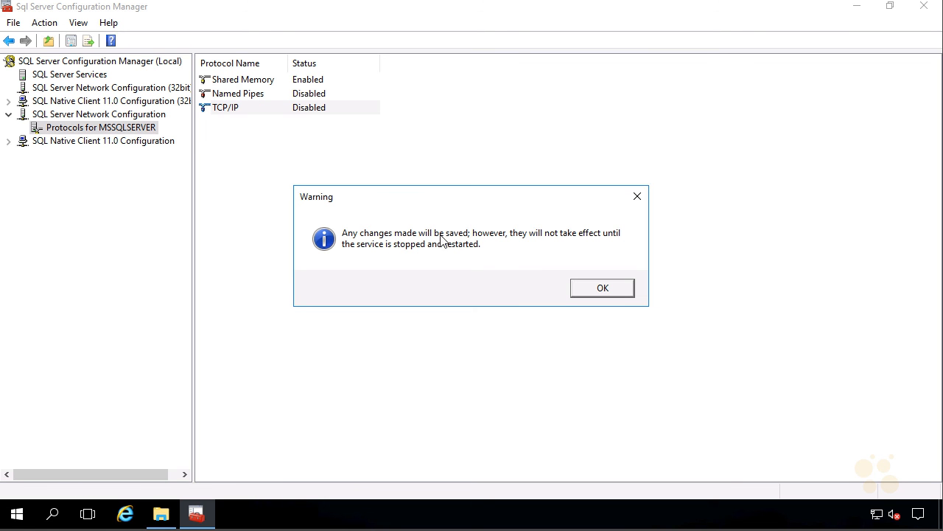
click(604, 288)
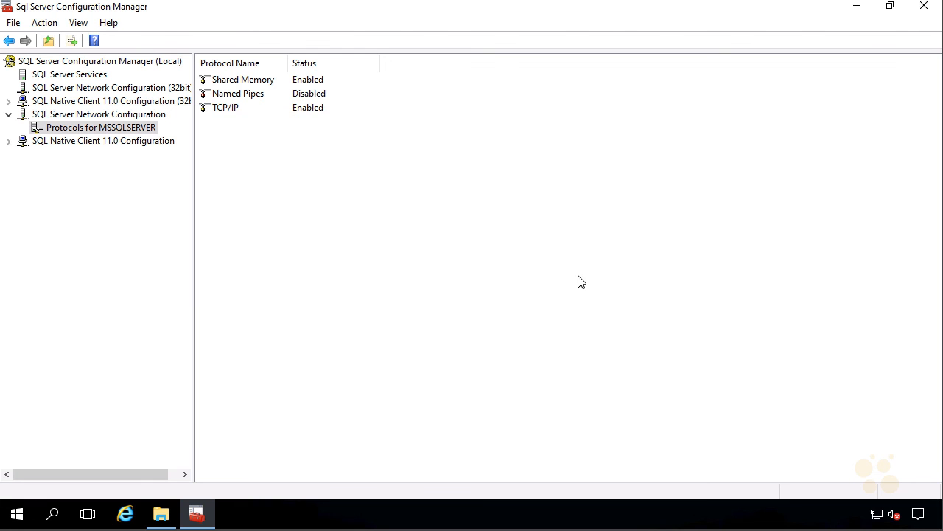
Step: Widen the services Name column and restart SQL Server (MSSQLSERVER)
click(51, 78)
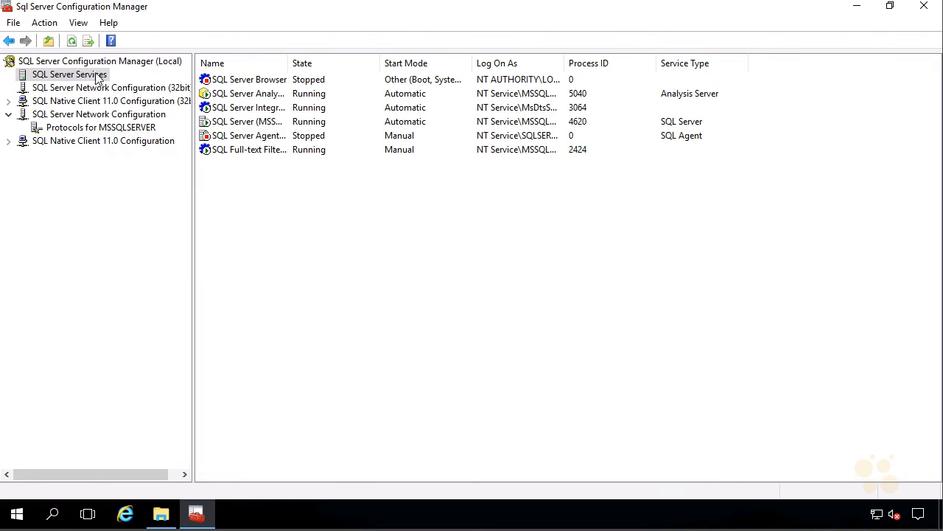
drag(289, 64, 415, 68)
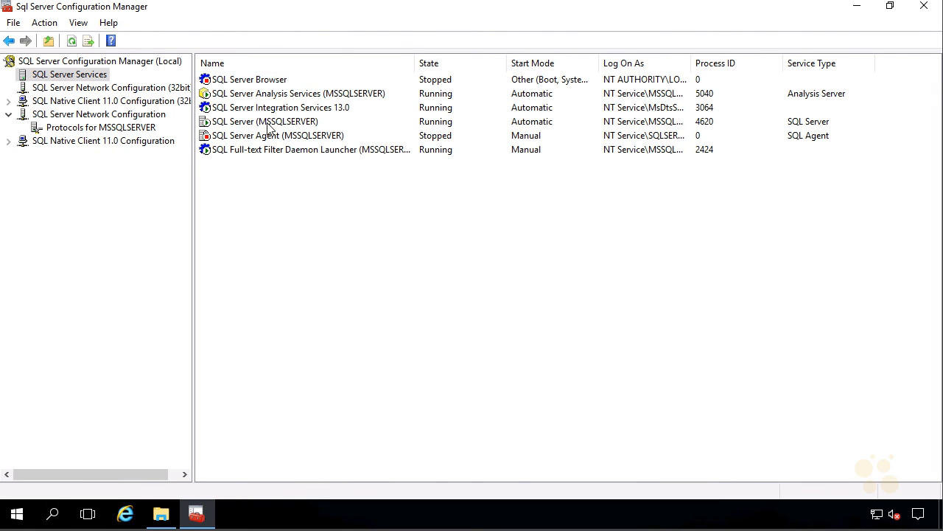
click(225, 123)
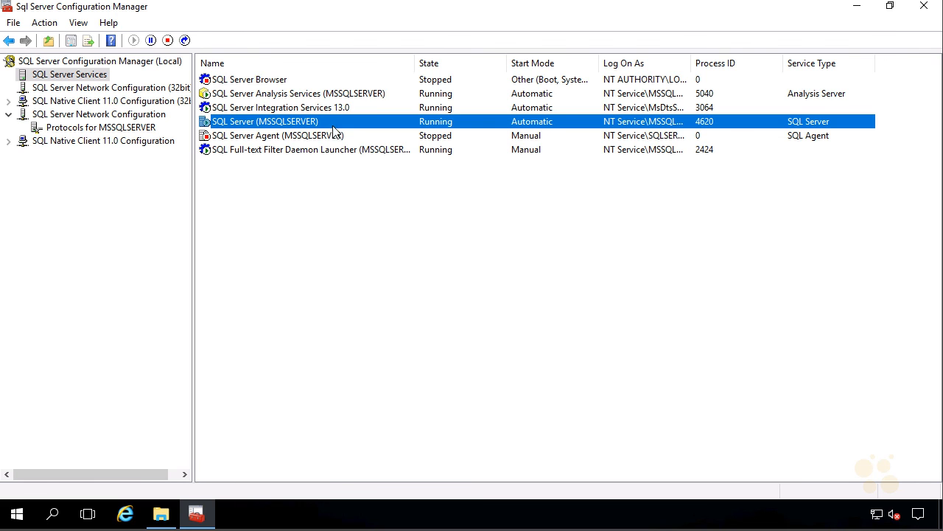
right_click(240, 126)
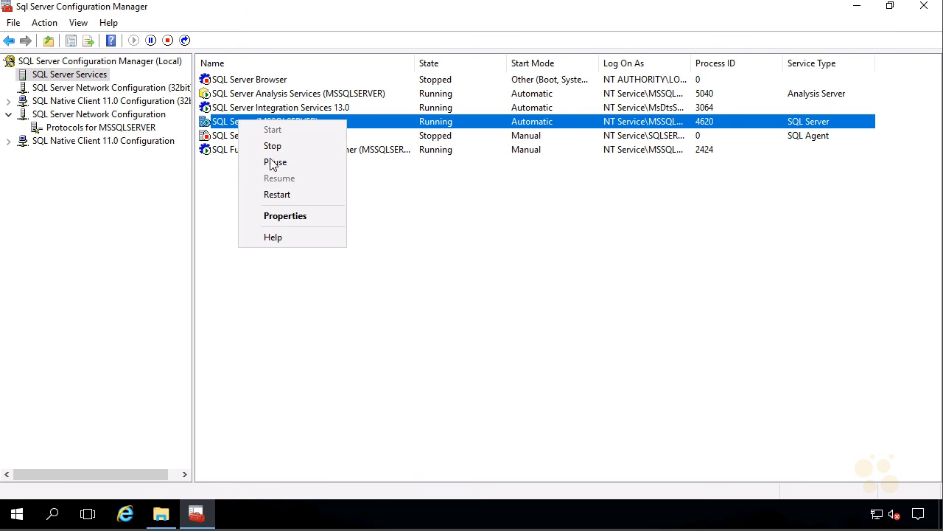
click(279, 195)
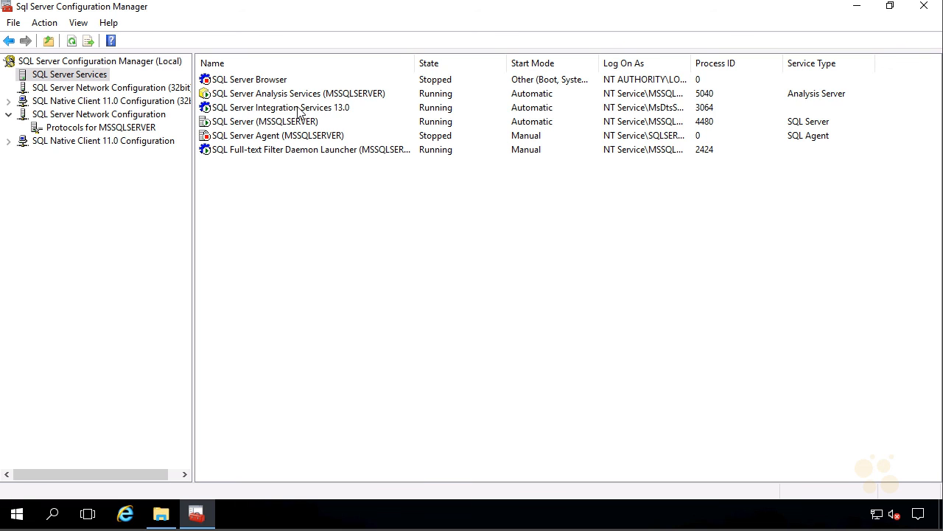
Step: Restart the SQL Server Integration Services 13.0 service
click(274, 108)
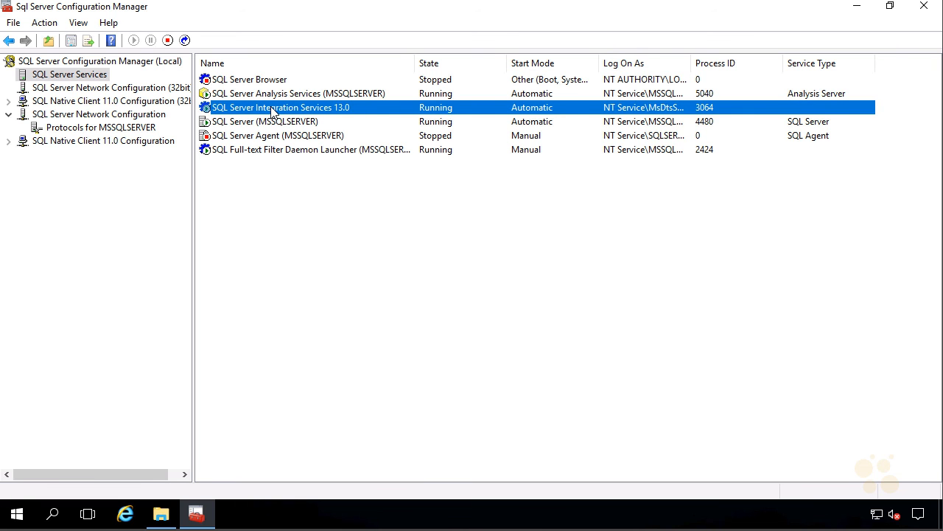
right_click(273, 111)
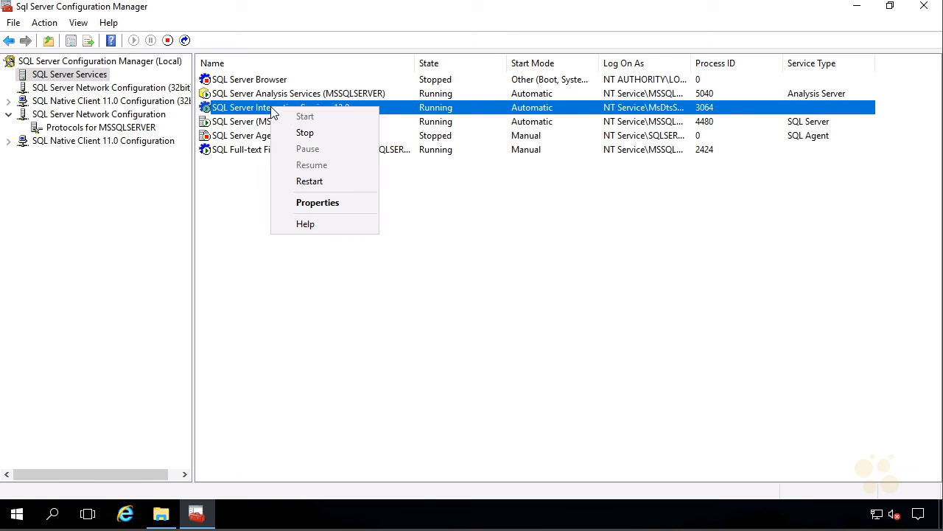
click(306, 182)
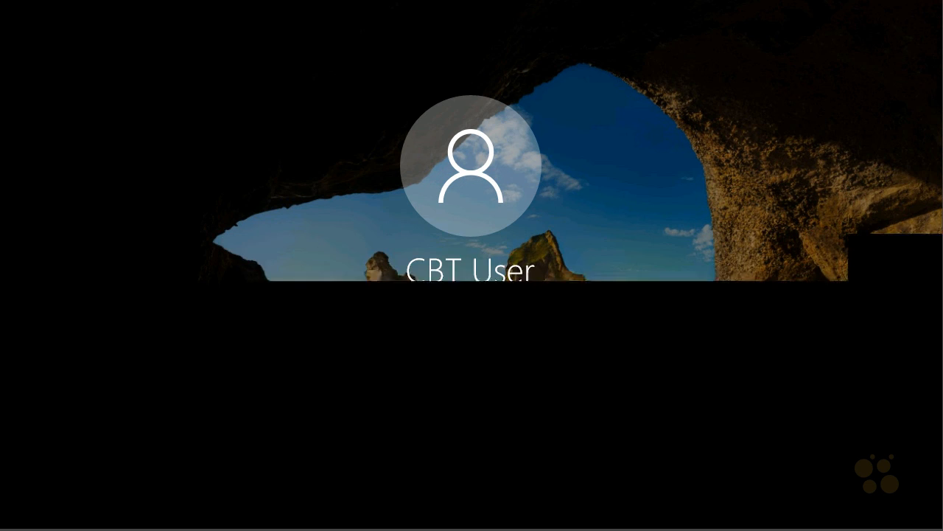
Step: Sign back in with the account password and launch Management Studio from the taskbar
text(Pa$$w0rd1)
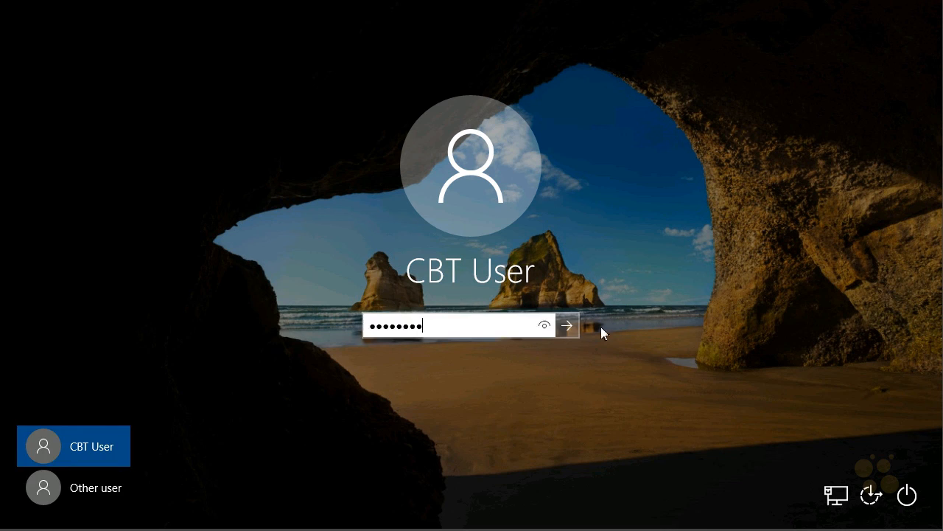
key(Return)
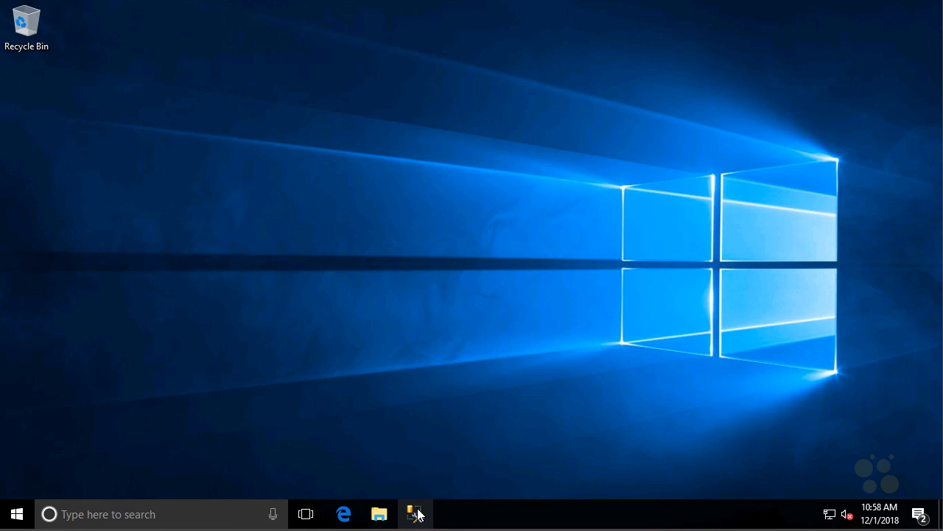
click(416, 514)
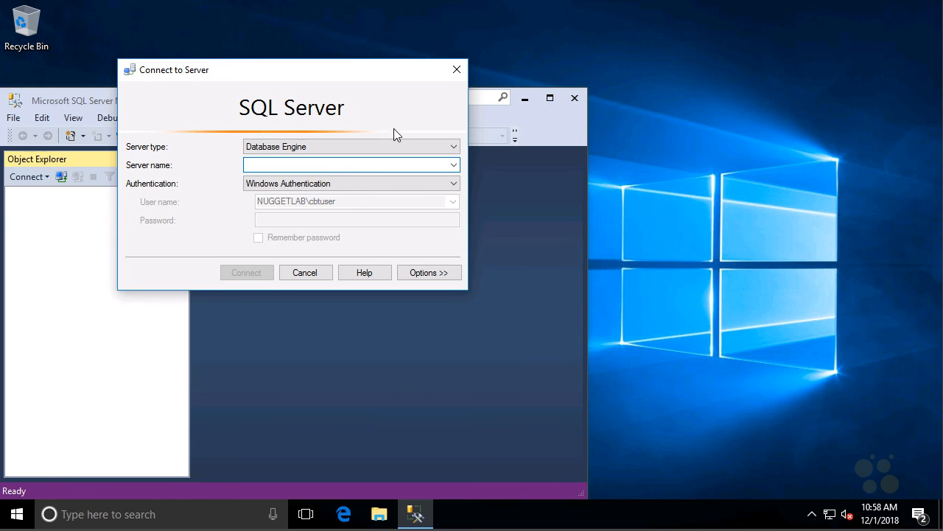
Step: Connect to the SQL-NUG2 Database Engine and maximize the Management Studio window
text(SQ)
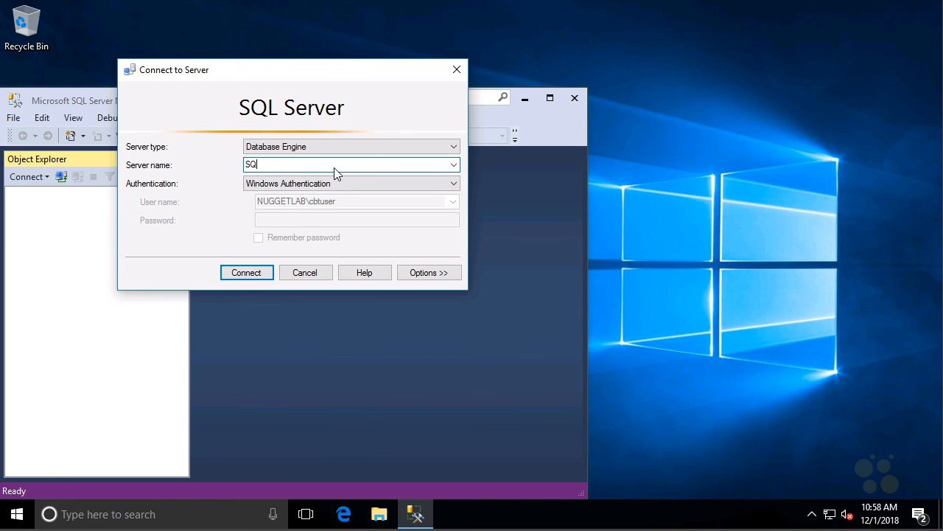
text(L_)
key(BackSpace)
text(-NUG2)
click(244, 272)
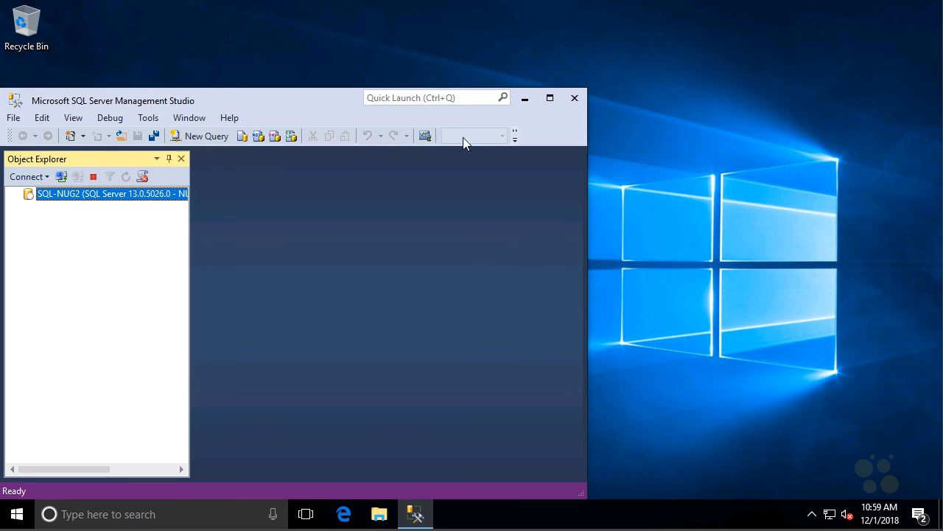
click(550, 99)
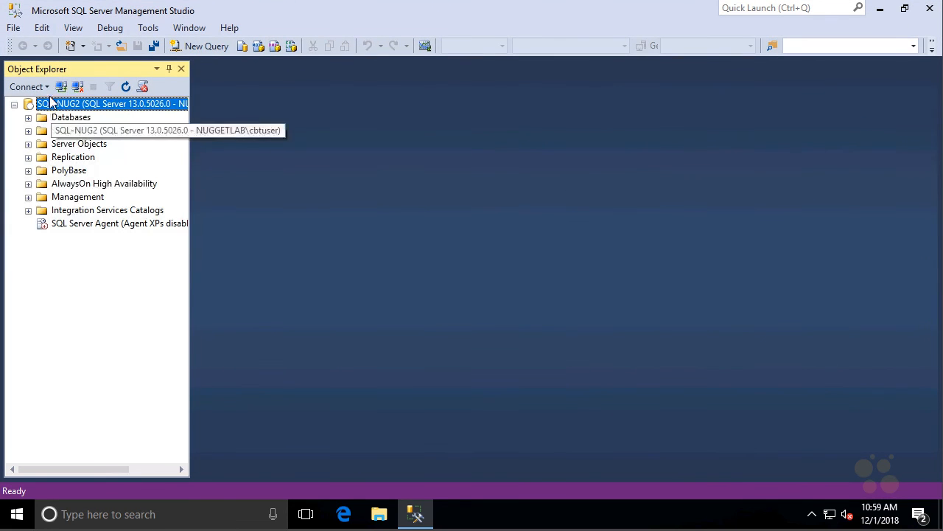
Step: Connect Object Explorer to Integration Services on server SQL-NUG2
click(63, 87)
click(491, 146)
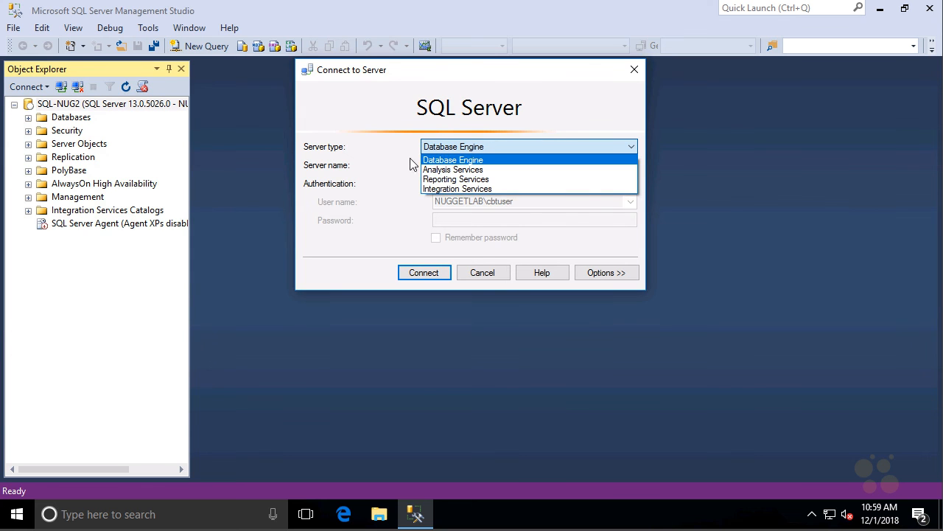
click(455, 190)
click(460, 168)
text(SQL)
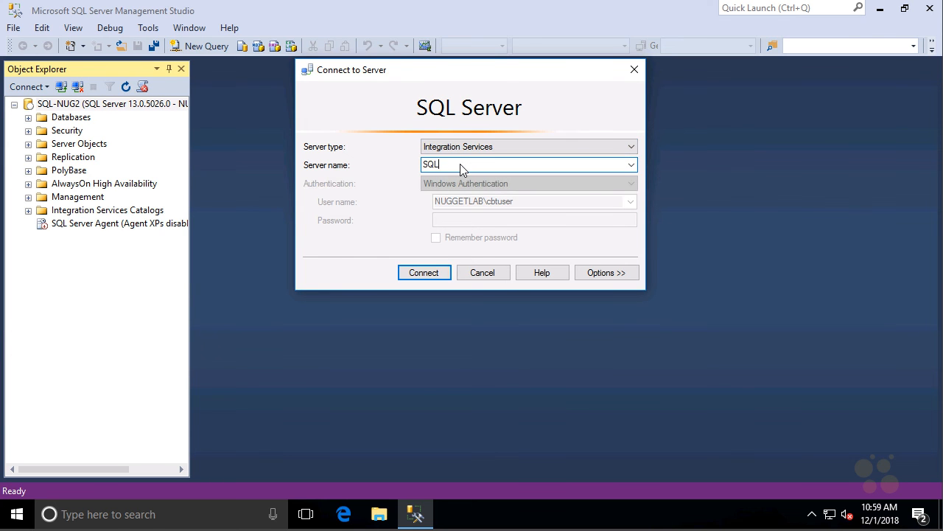
text(-NUG2)
click(436, 273)
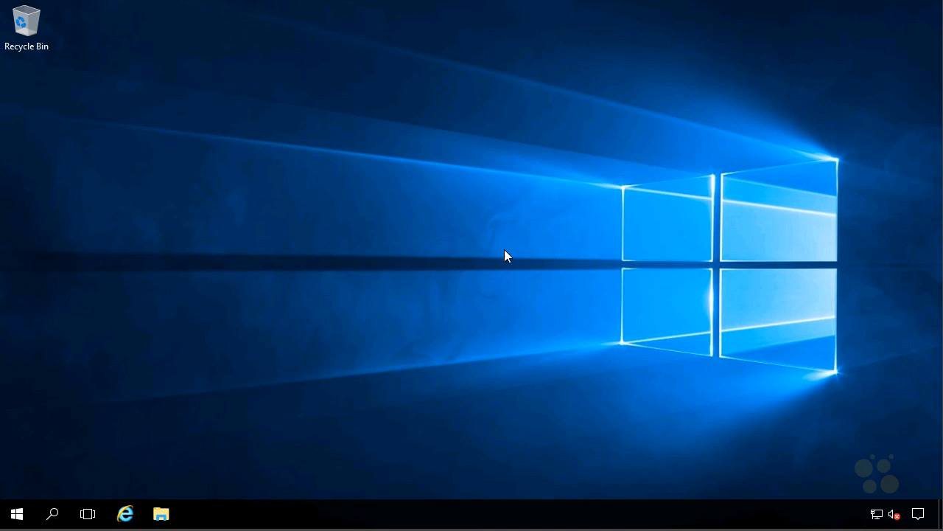
Step: Open Windows Firewall with Advanced Security and show its Inbound Rules
click(16, 516)
text(firewal)
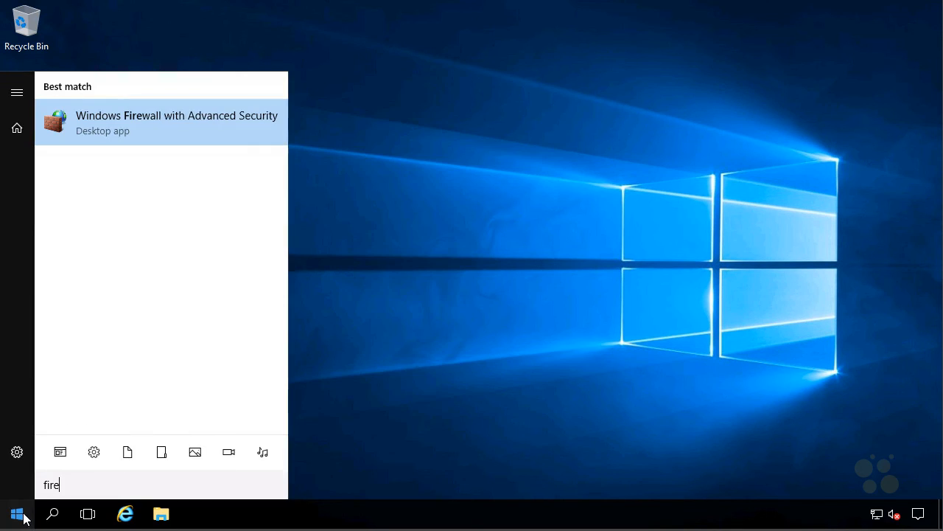
key(Return)
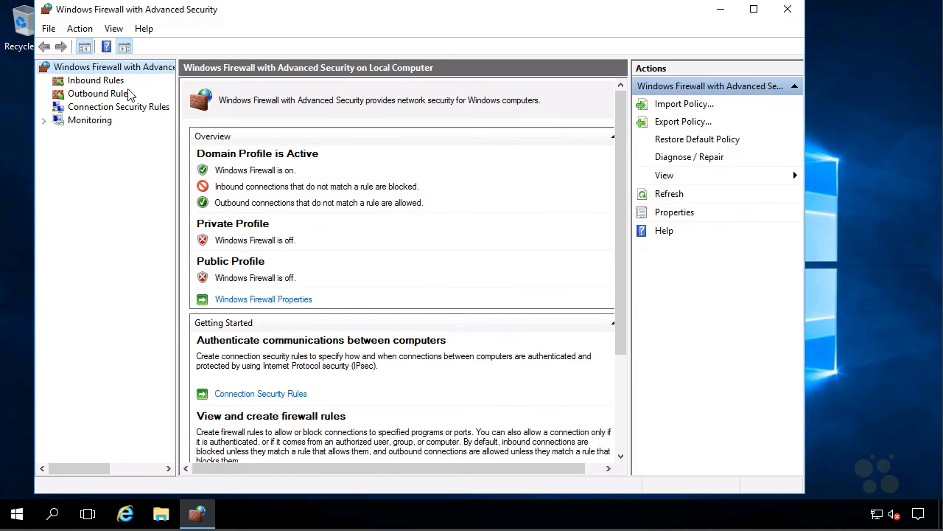
click(117, 82)
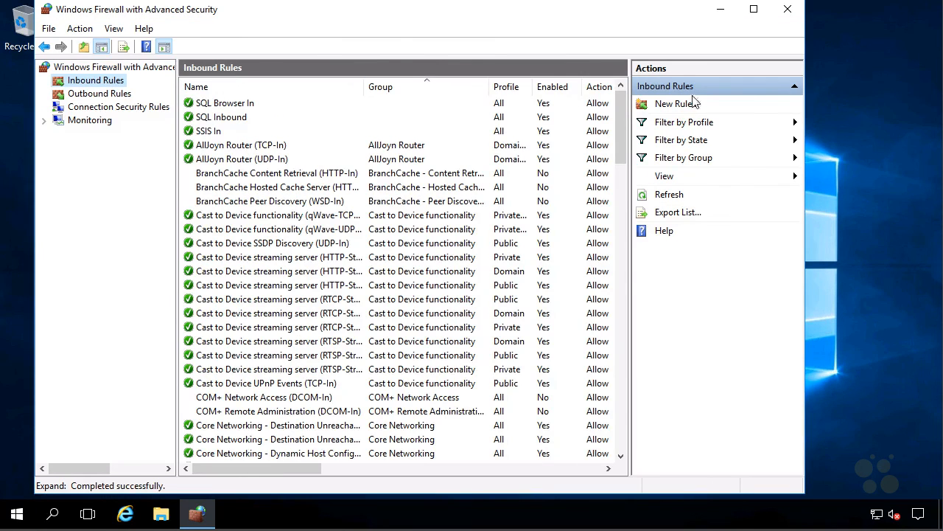
Step: Create an inbound port rule allowing TCP 135 on all profiles, named 'DCOM in'
click(660, 104)
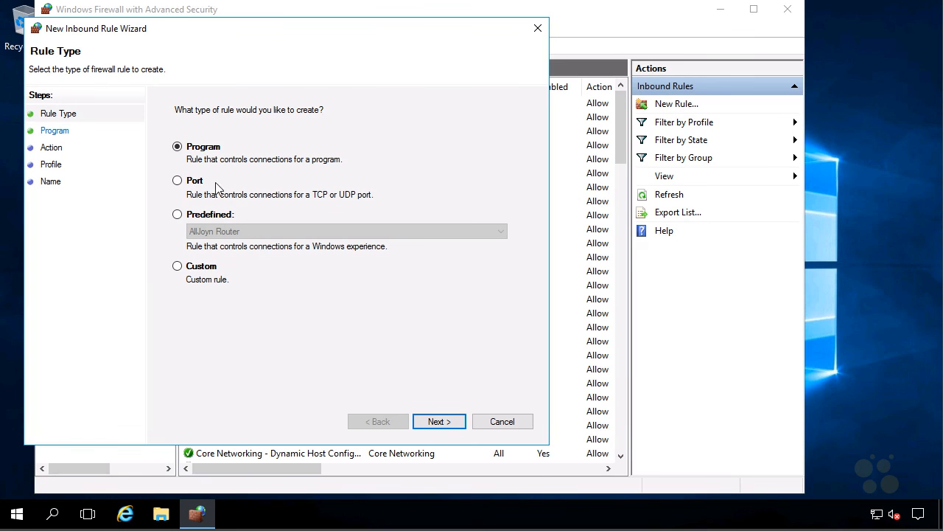
click(194, 182)
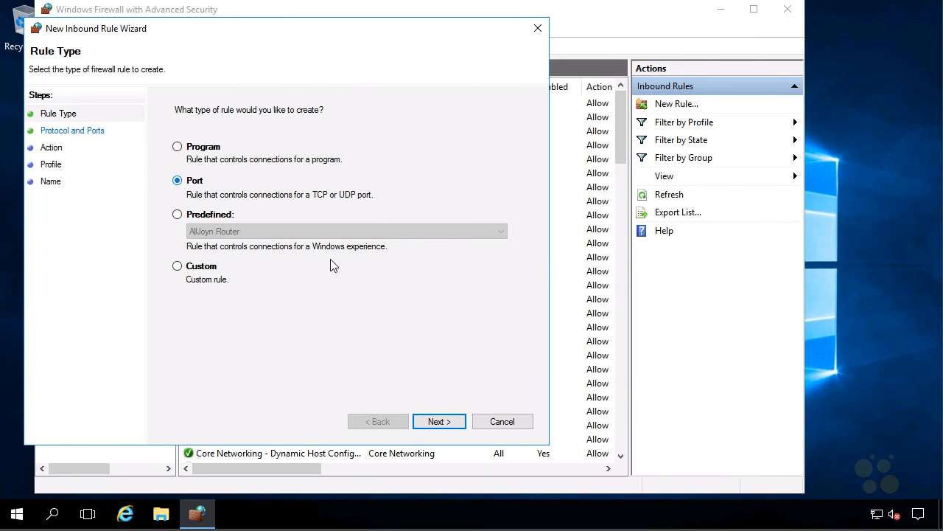
click(439, 422)
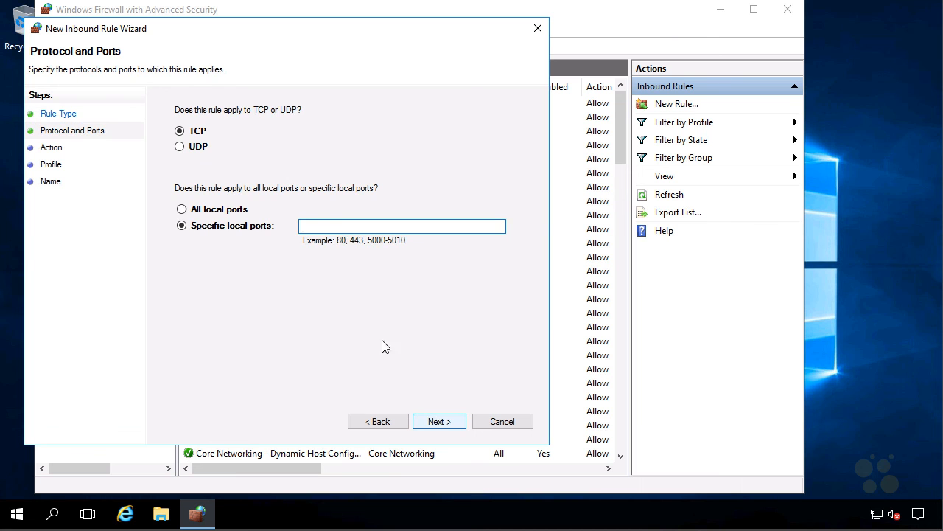
click(340, 228)
text(135)
click(435, 421)
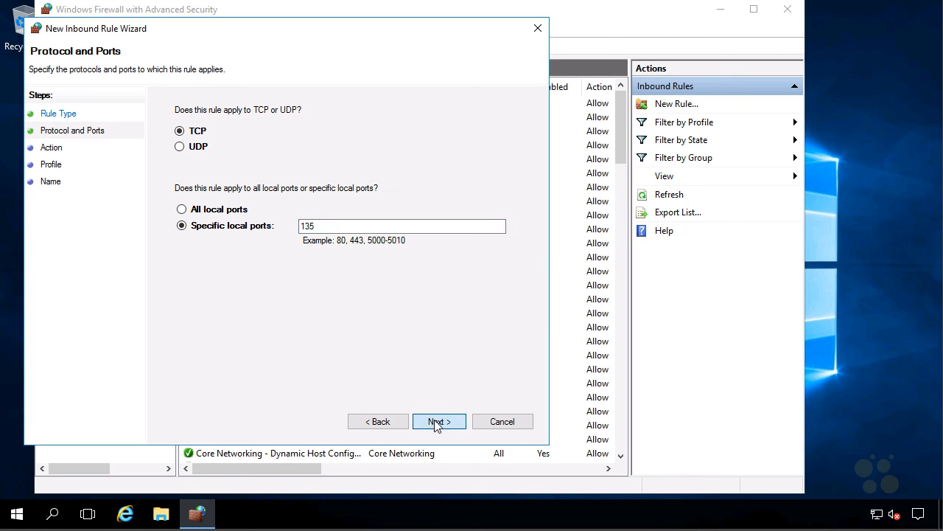
click(439, 422)
click(444, 422)
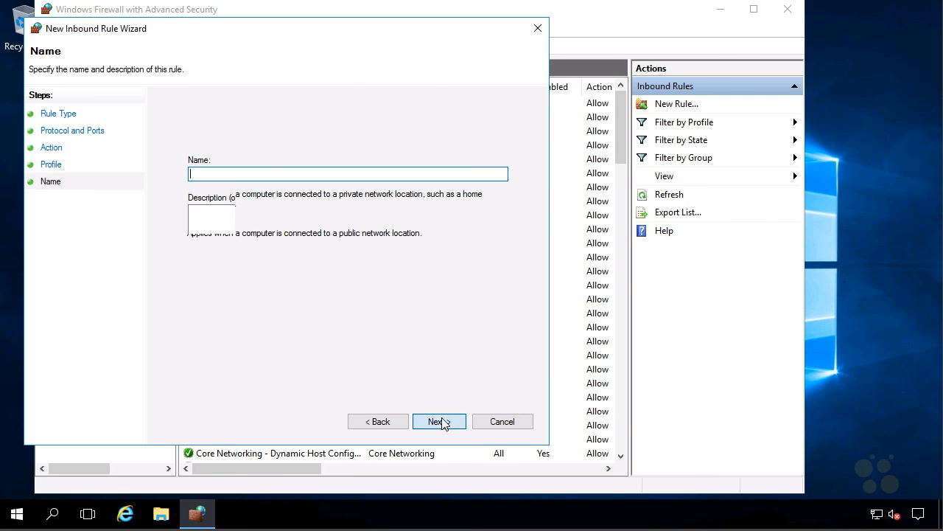
text(DCOM )
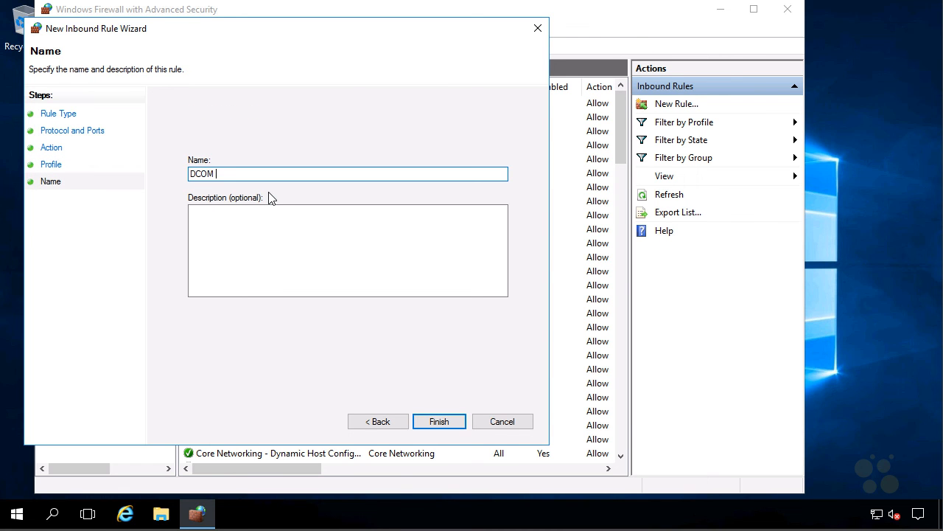
text(in)
click(429, 420)
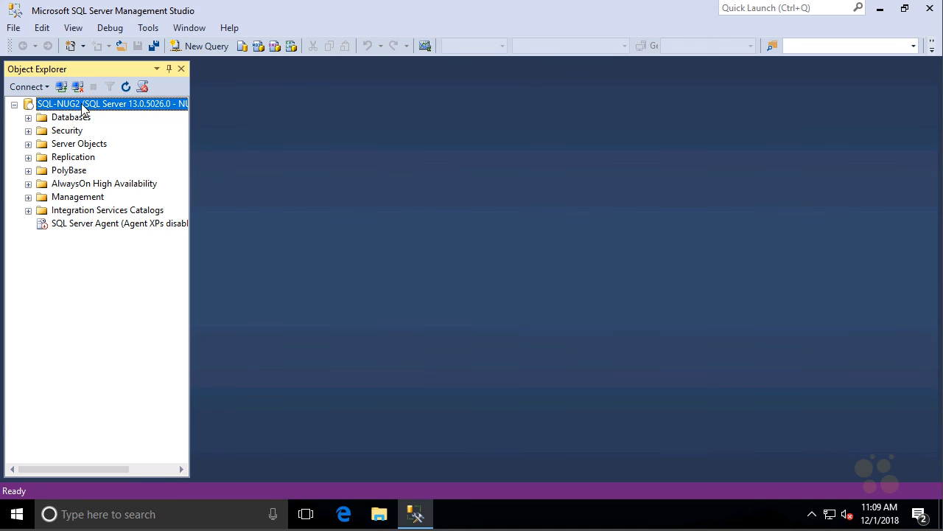
Step: Connect Object Explorer to SQL-NUG2 Integration Services with the default server settings
click(61, 86)
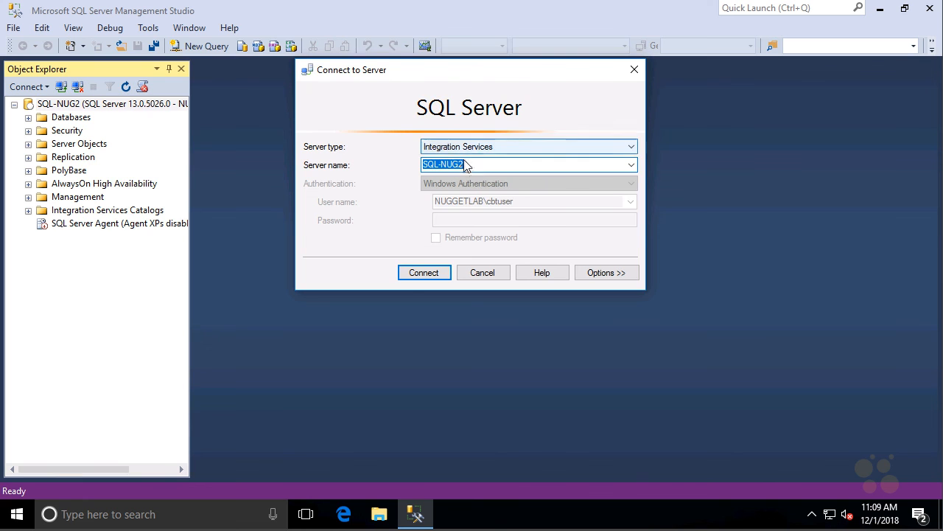
click(423, 273)
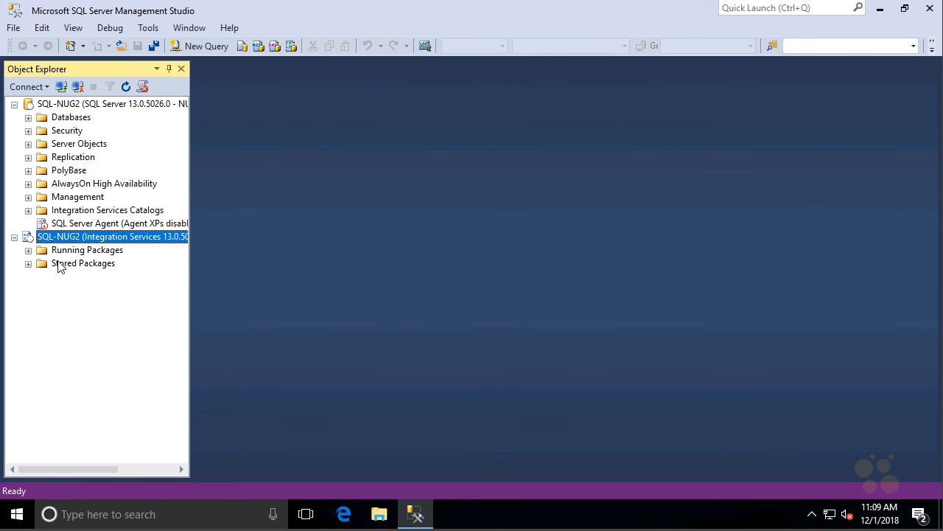